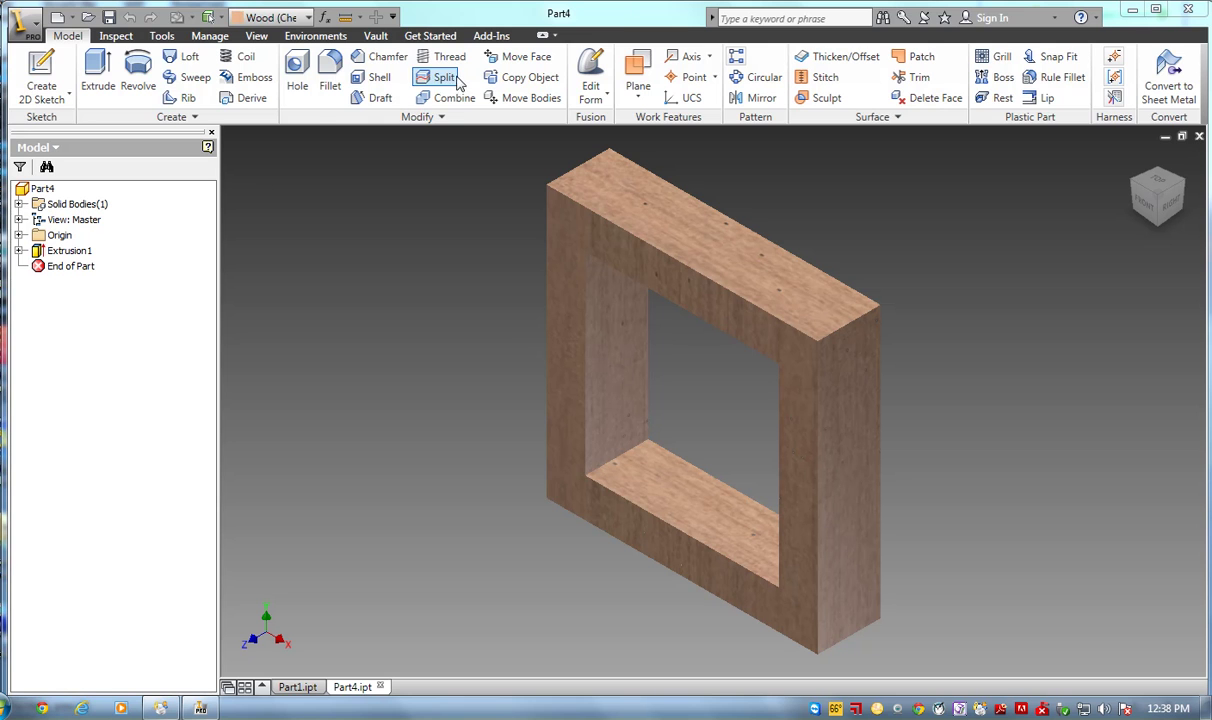
# Create a new part, Part3, from the Standard.ipt template and begin a rectangle in its sketch
pyautogui.click(429, 36)
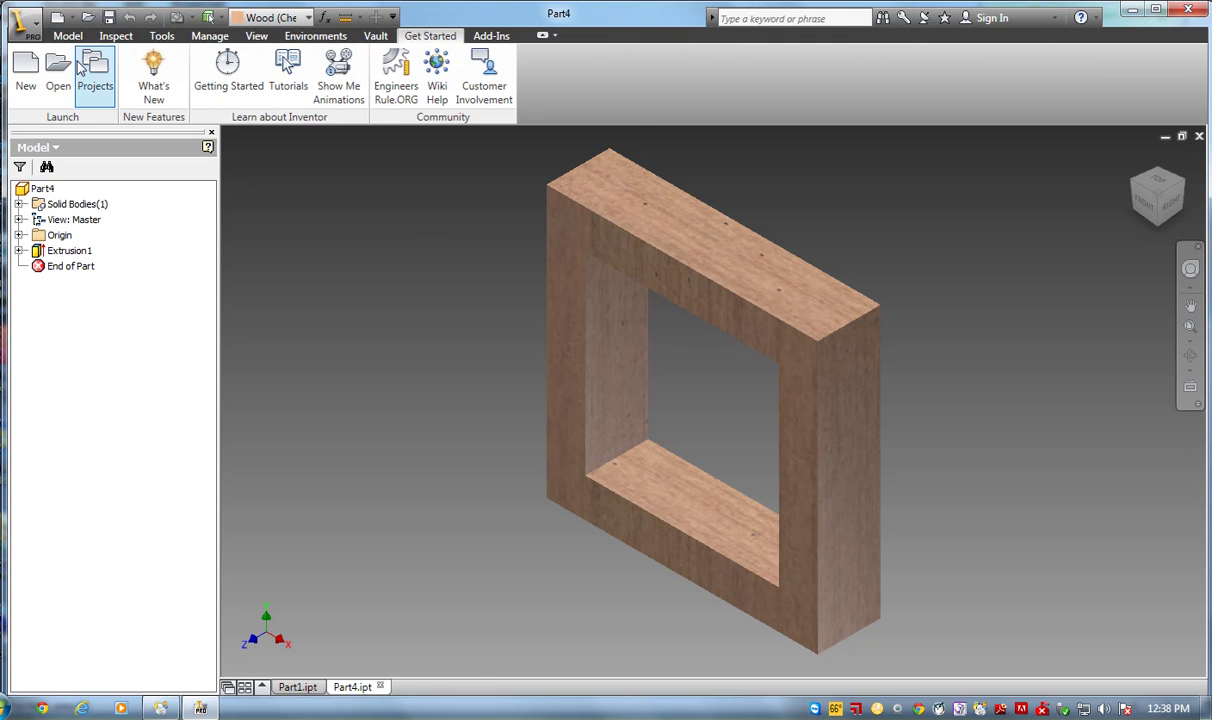
pyautogui.click(27, 68)
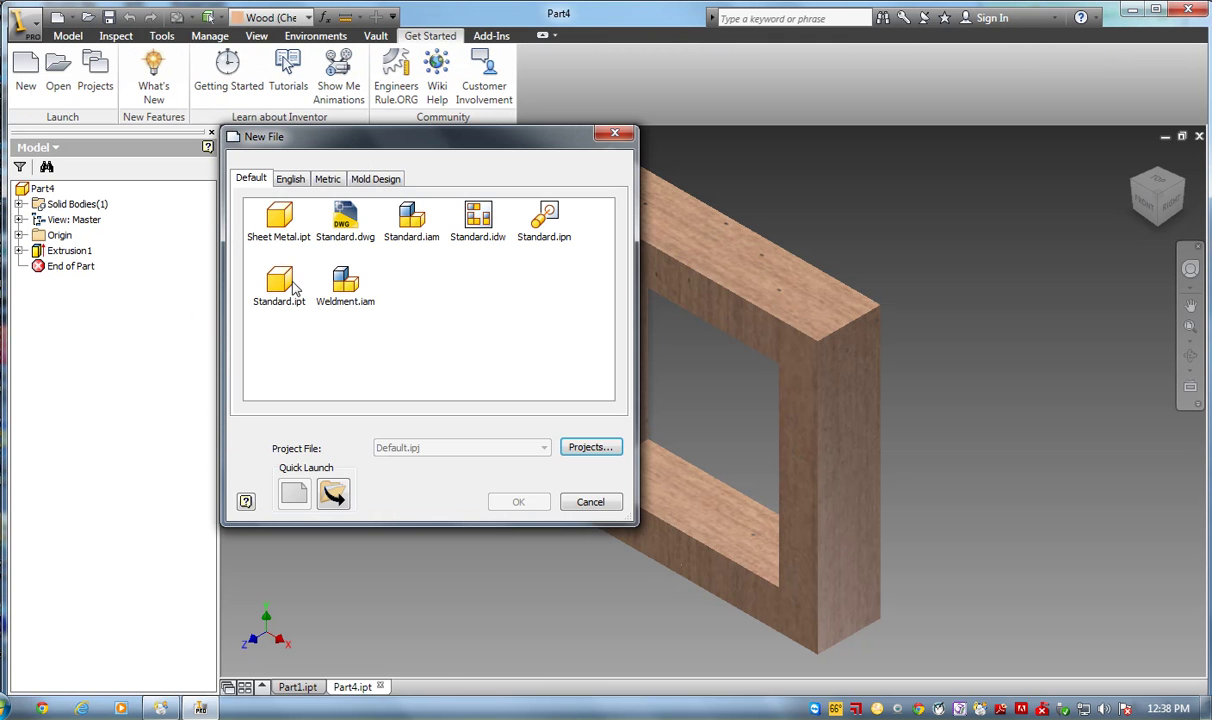
pyautogui.click(279, 283)
pyautogui.click(516, 502)
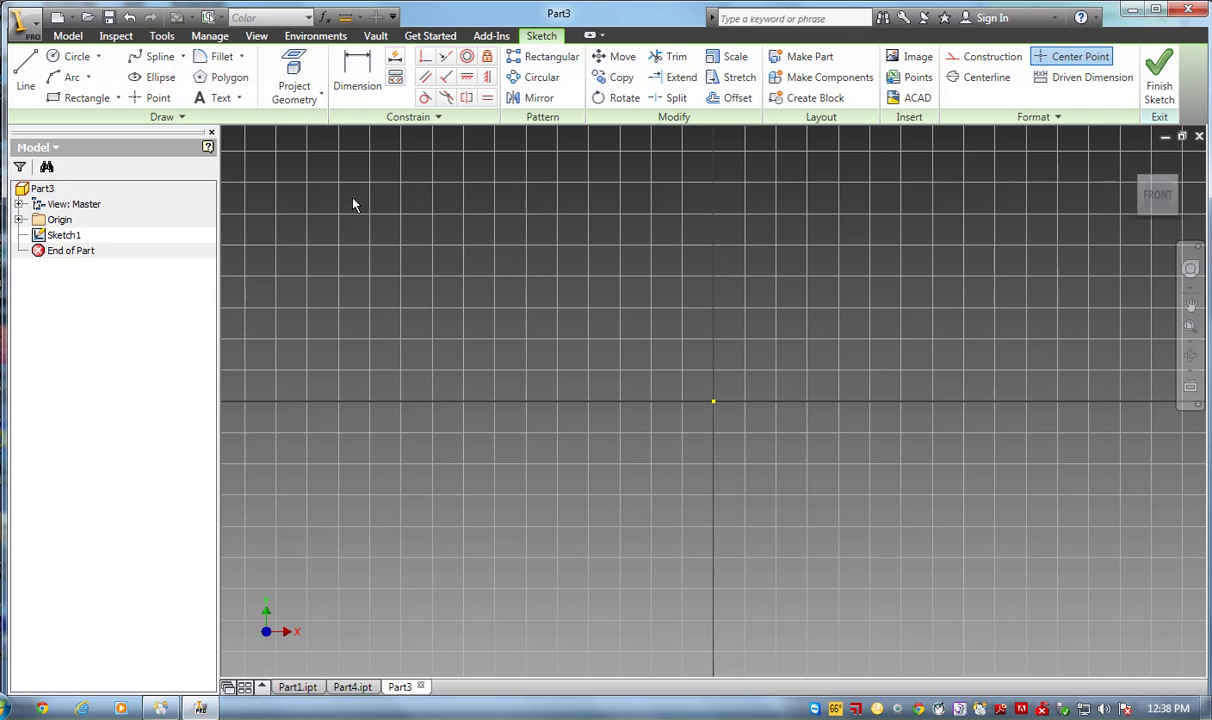
pyautogui.click(88, 98)
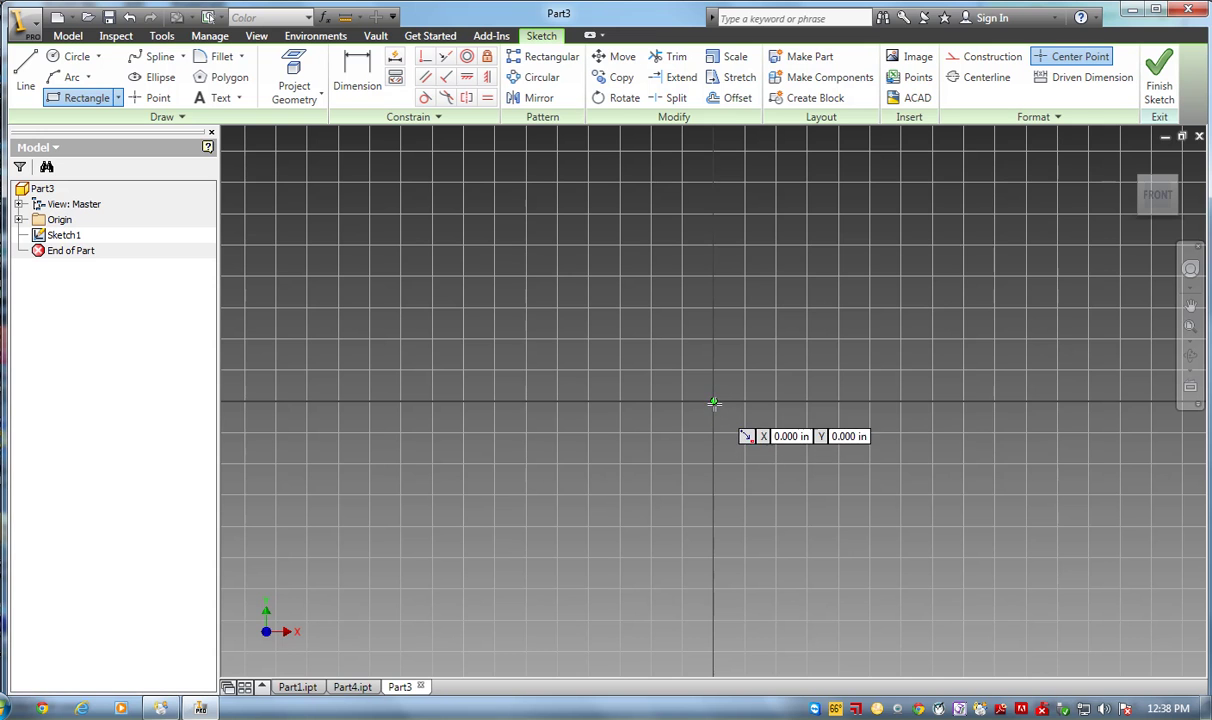
# Draw a 6.5 by 6.5 inch square from the sketch origin, viewed from the front
pyautogui.click(713, 401)
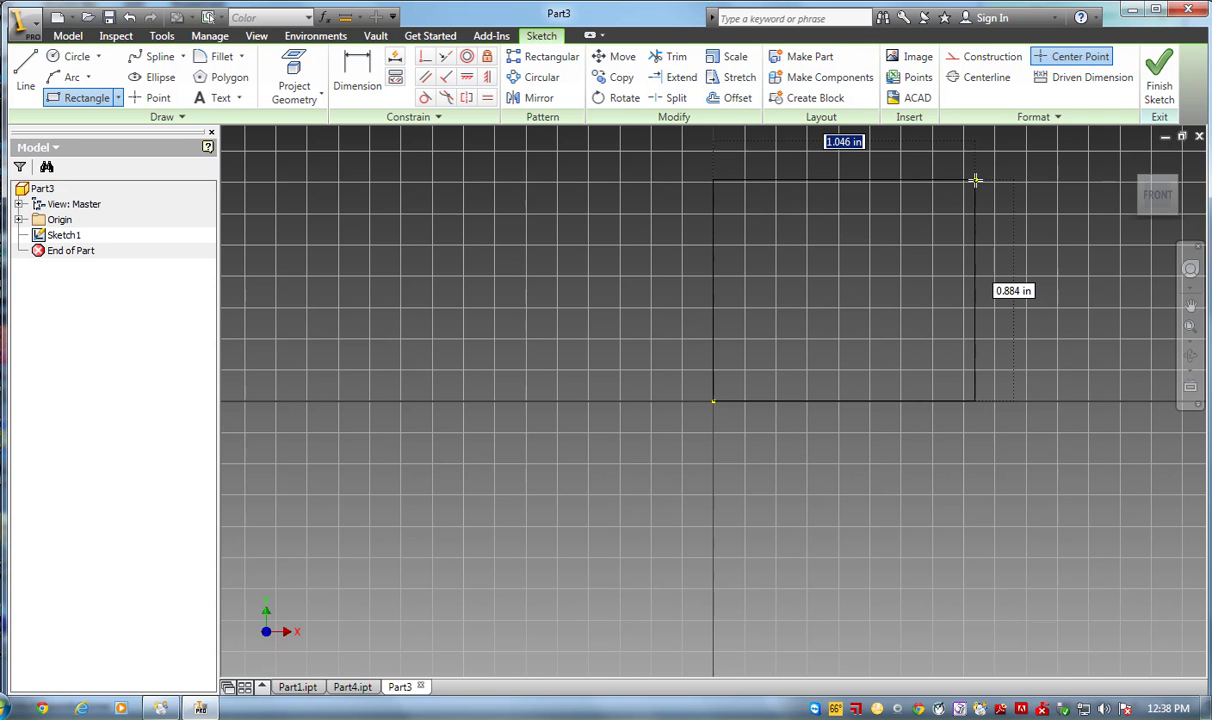
pyautogui.write('6.5')
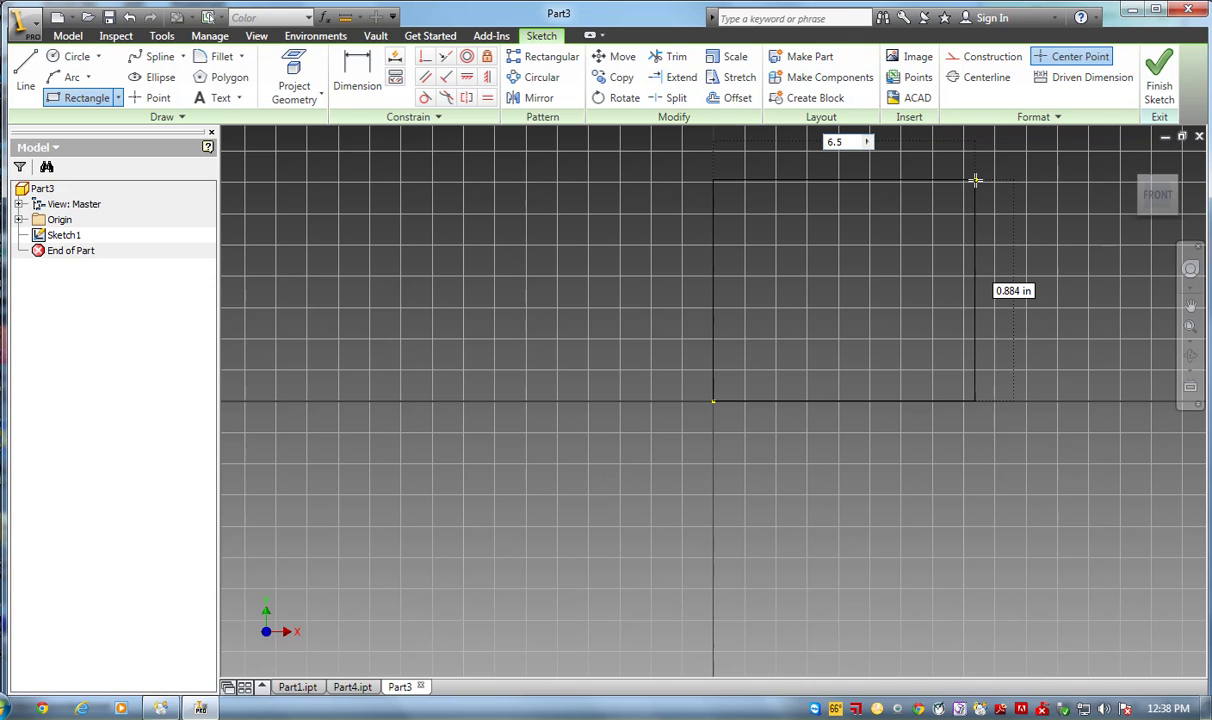
pyautogui.press('Tab')
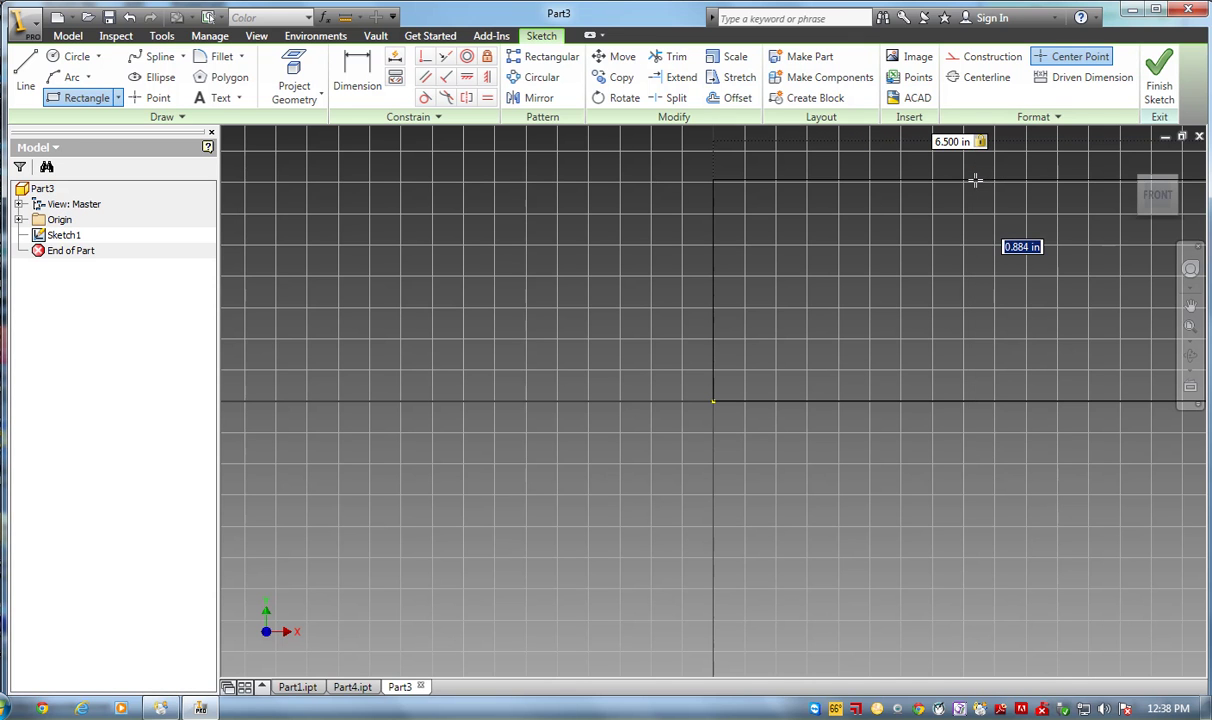
pyautogui.write('6.')
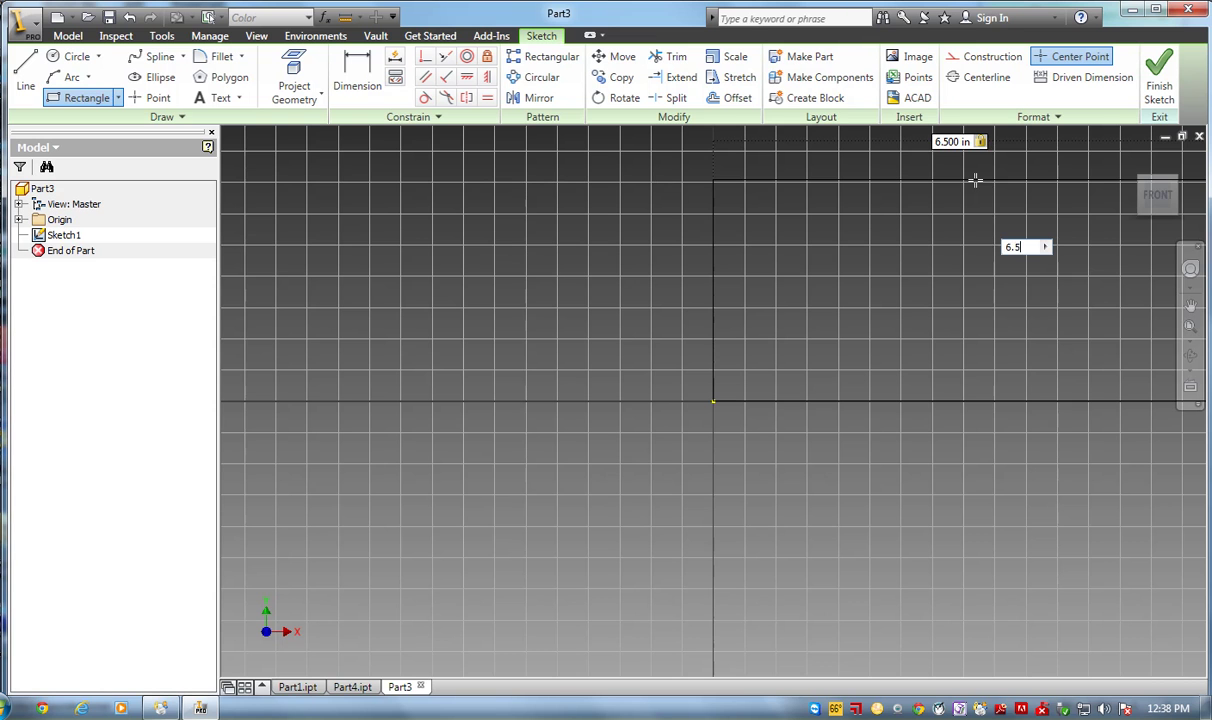
pyautogui.write('5')
pyautogui.press('Return')
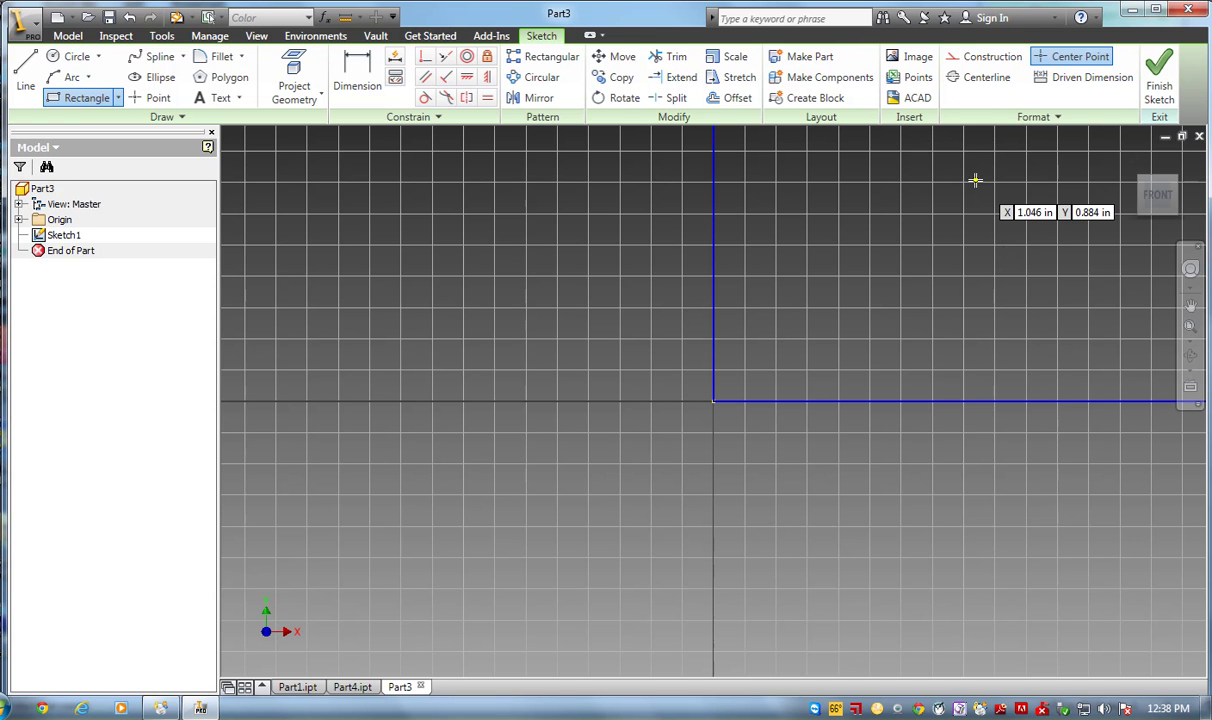
pyautogui.click(1157, 196)
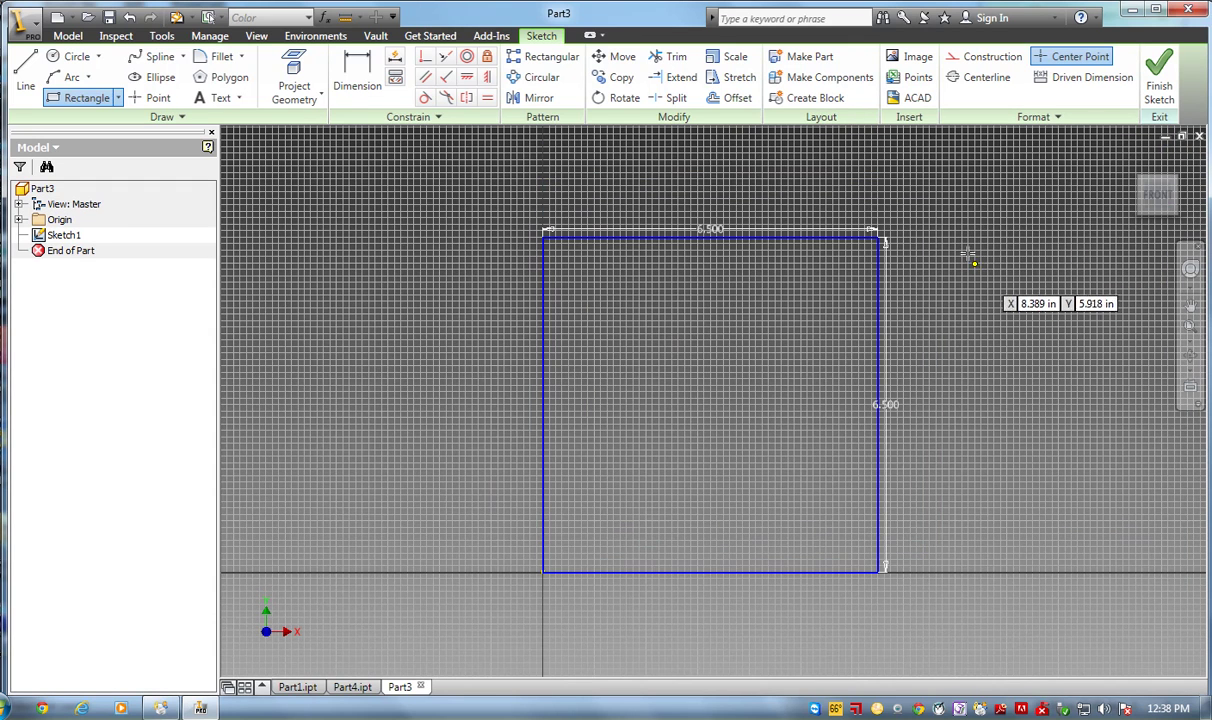
# Offset the square's outline inward to create an inner square
pyautogui.click(738, 99)
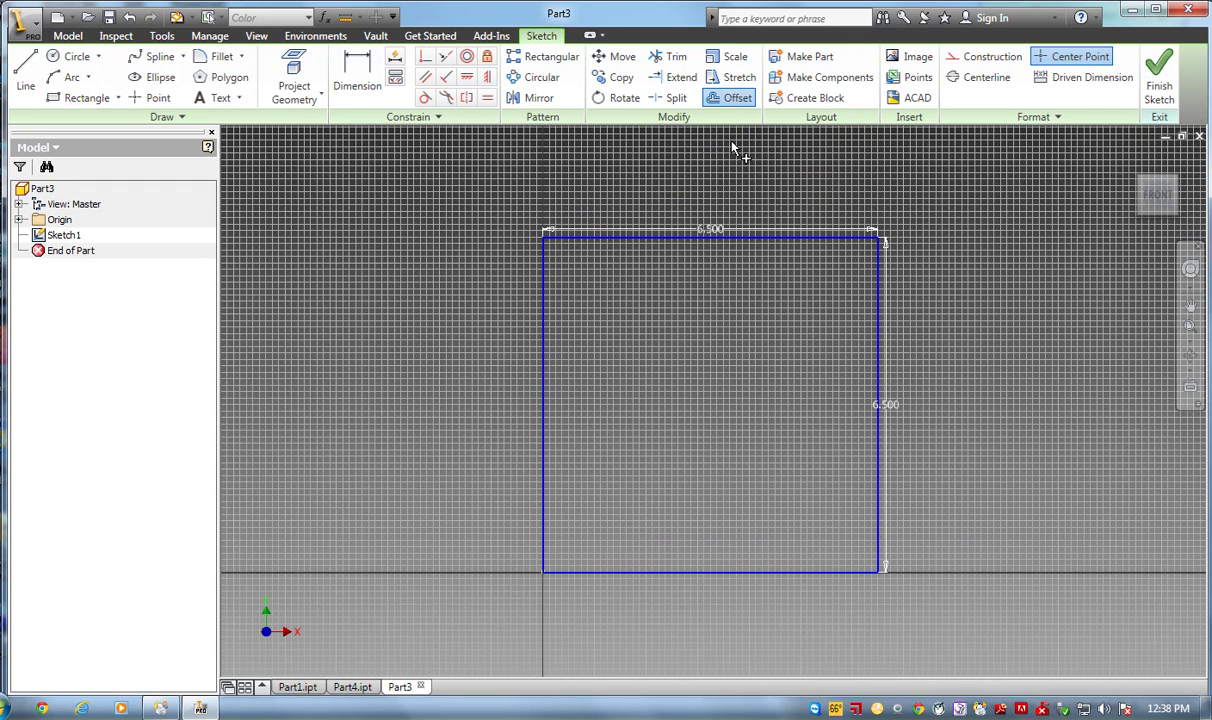
pyautogui.click(728, 238)
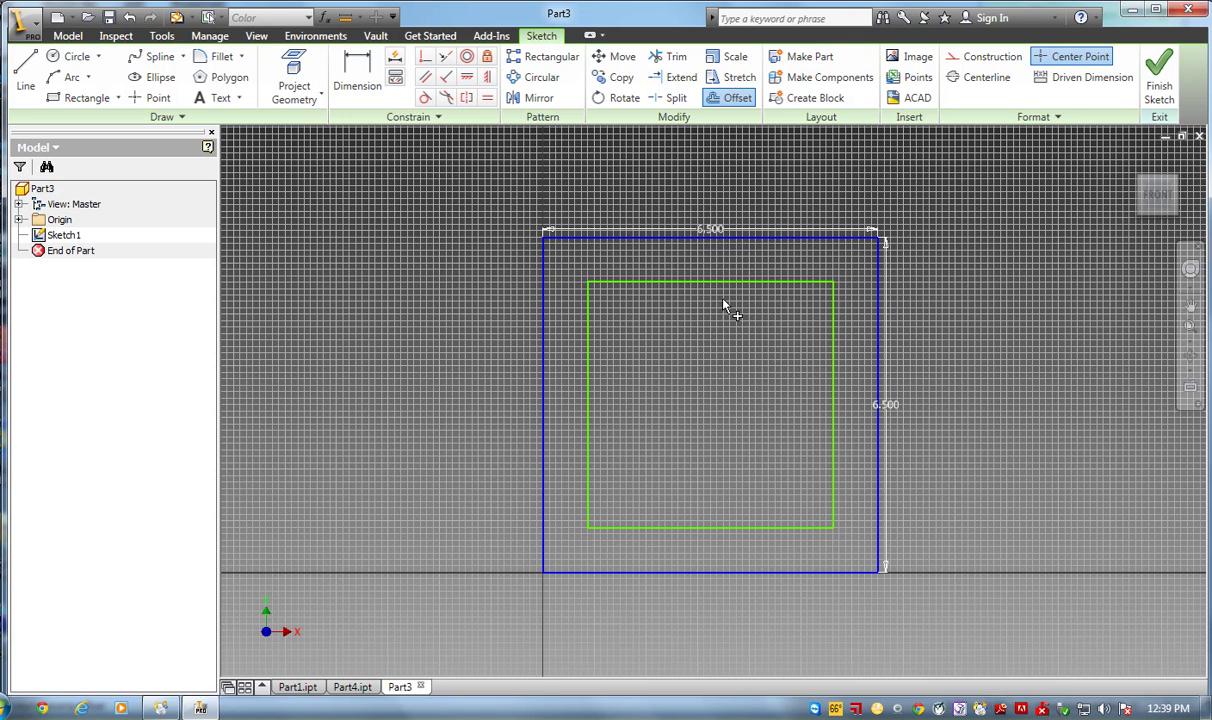
pyautogui.rightClick(723, 301)
pyautogui.click(628, 317)
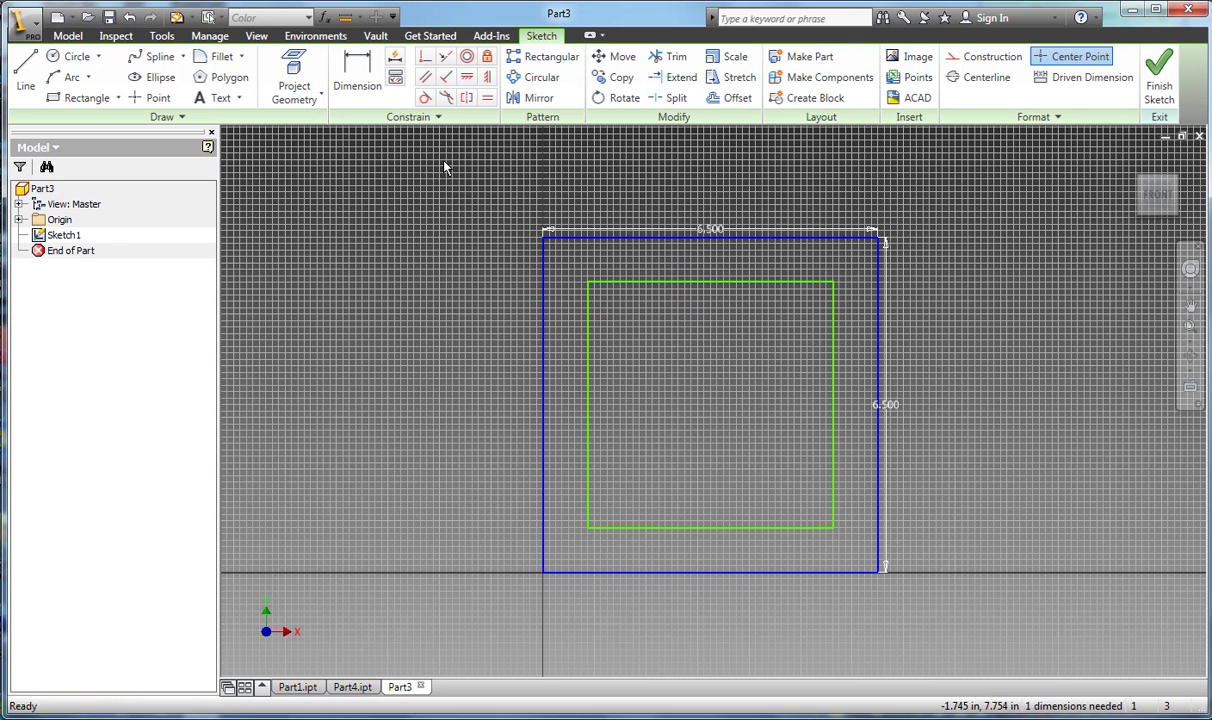
# Dimension the gap between the two squares' top edges to 0.5 inch
pyautogui.click(357, 80)
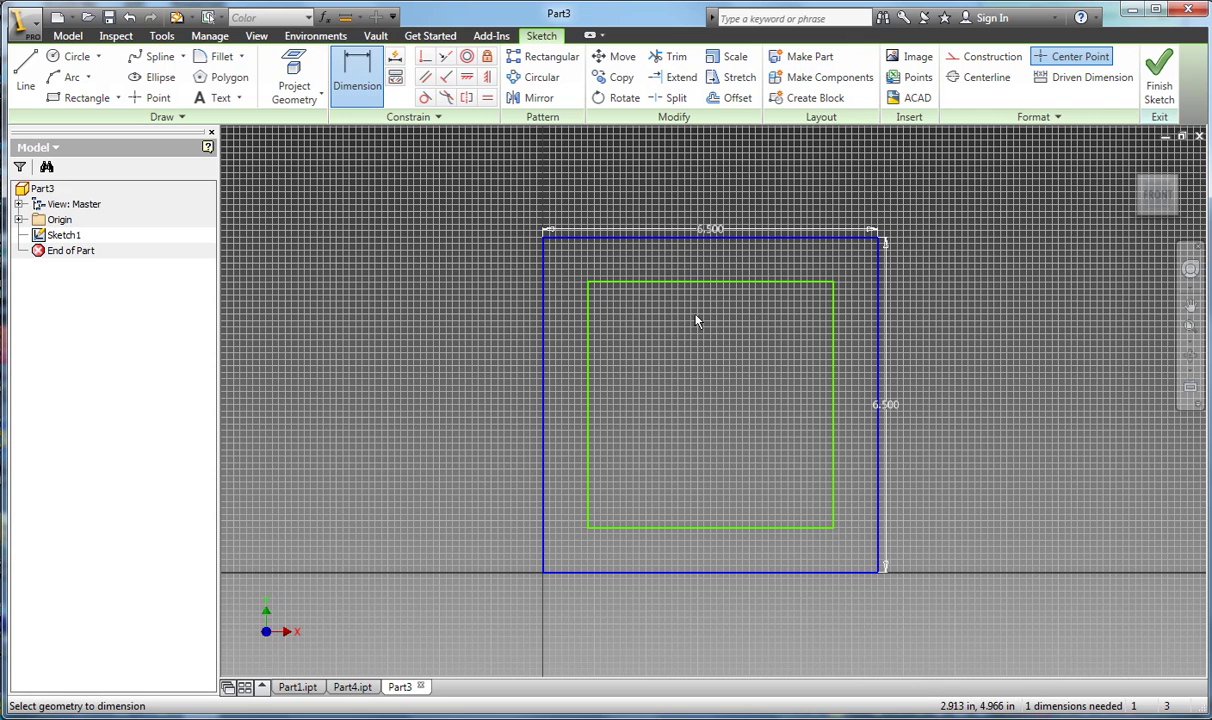
pyautogui.click(666, 240)
pyautogui.click(668, 281)
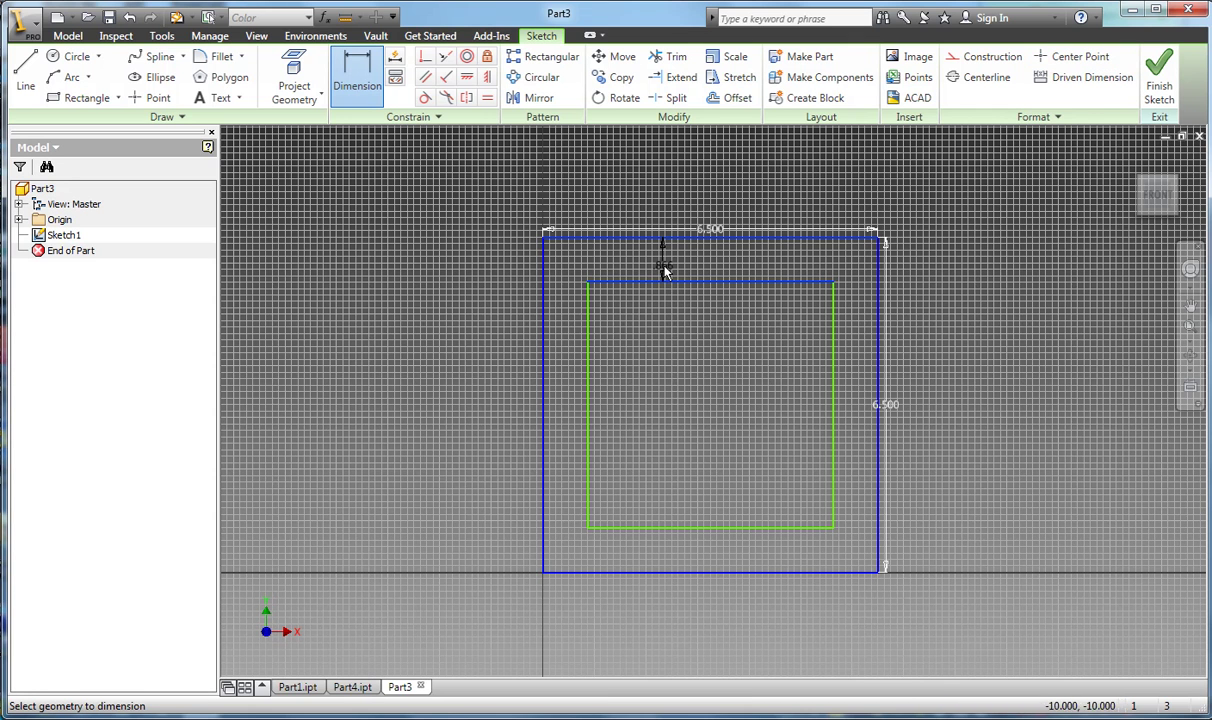
pyautogui.click(664, 268)
pyautogui.write('.5')
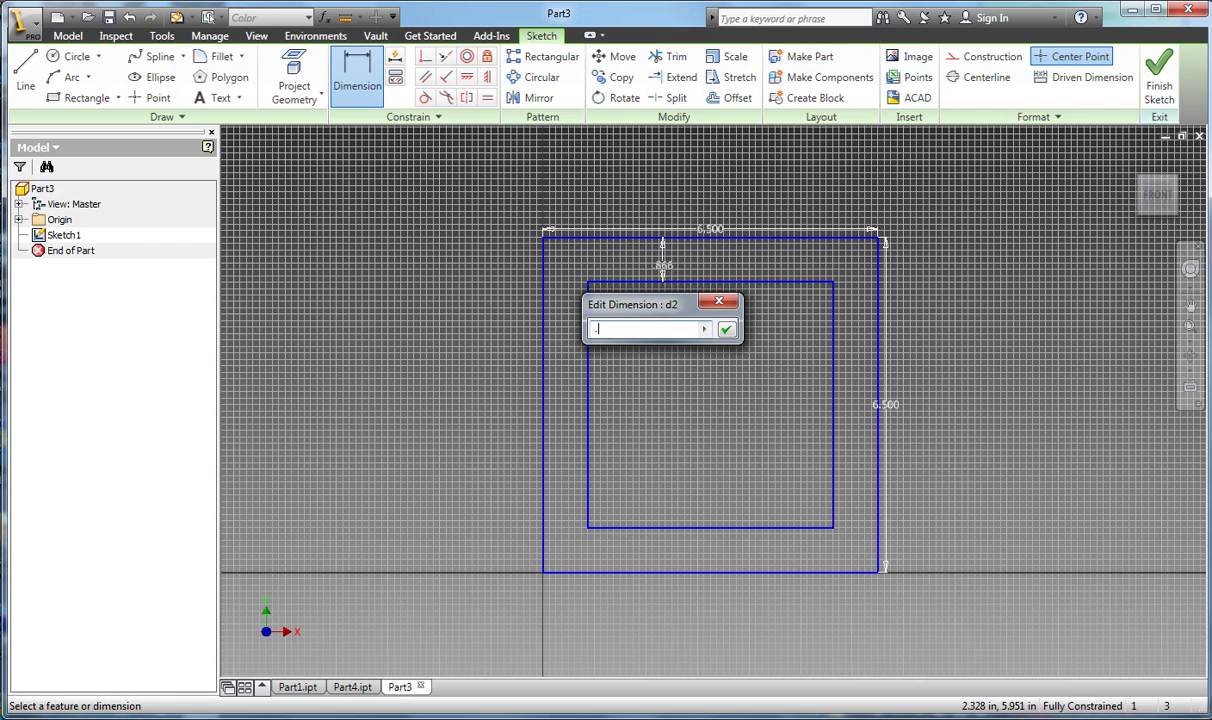
pyautogui.click(726, 331)
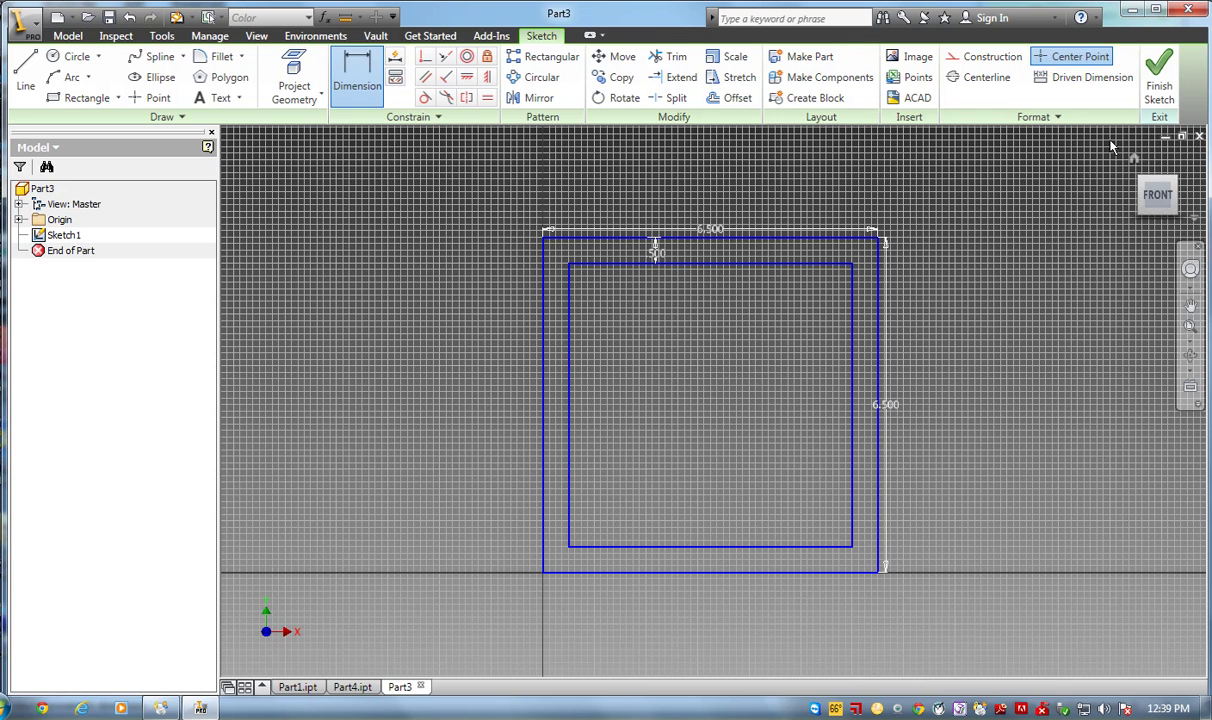
# Extrude the ring between the squares 13/16 inch into a solid frame
pyautogui.click(1157, 85)
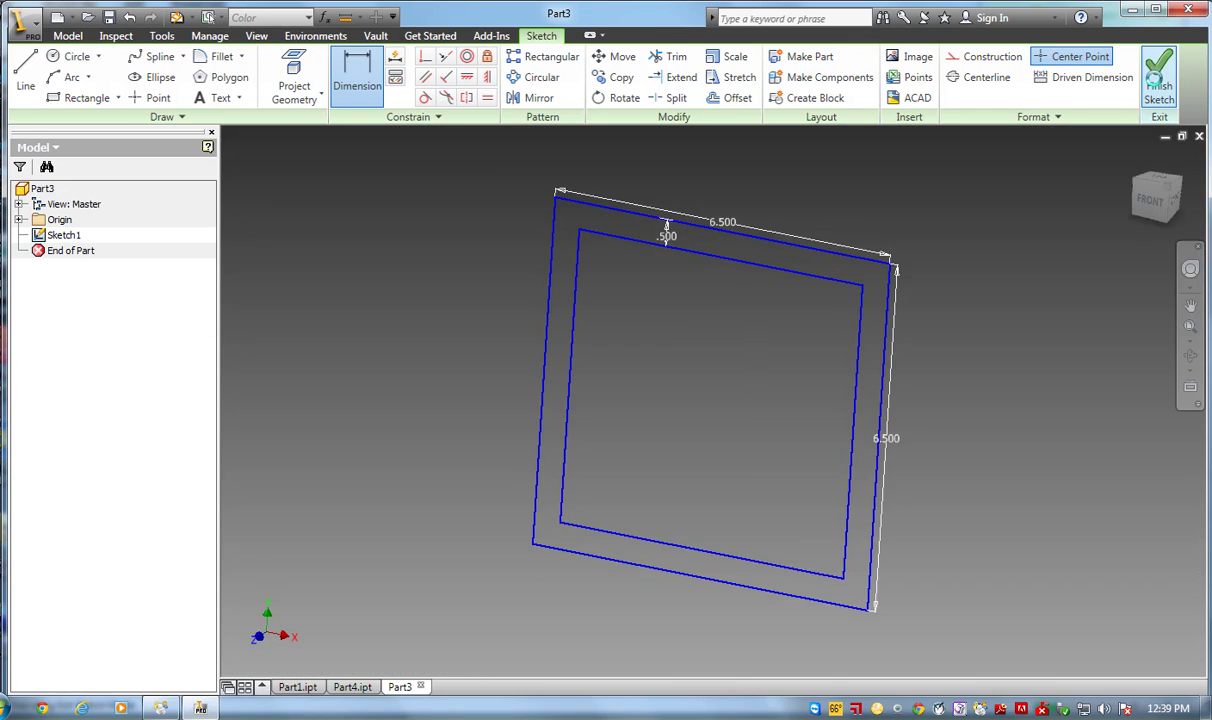
pyautogui.click(98, 72)
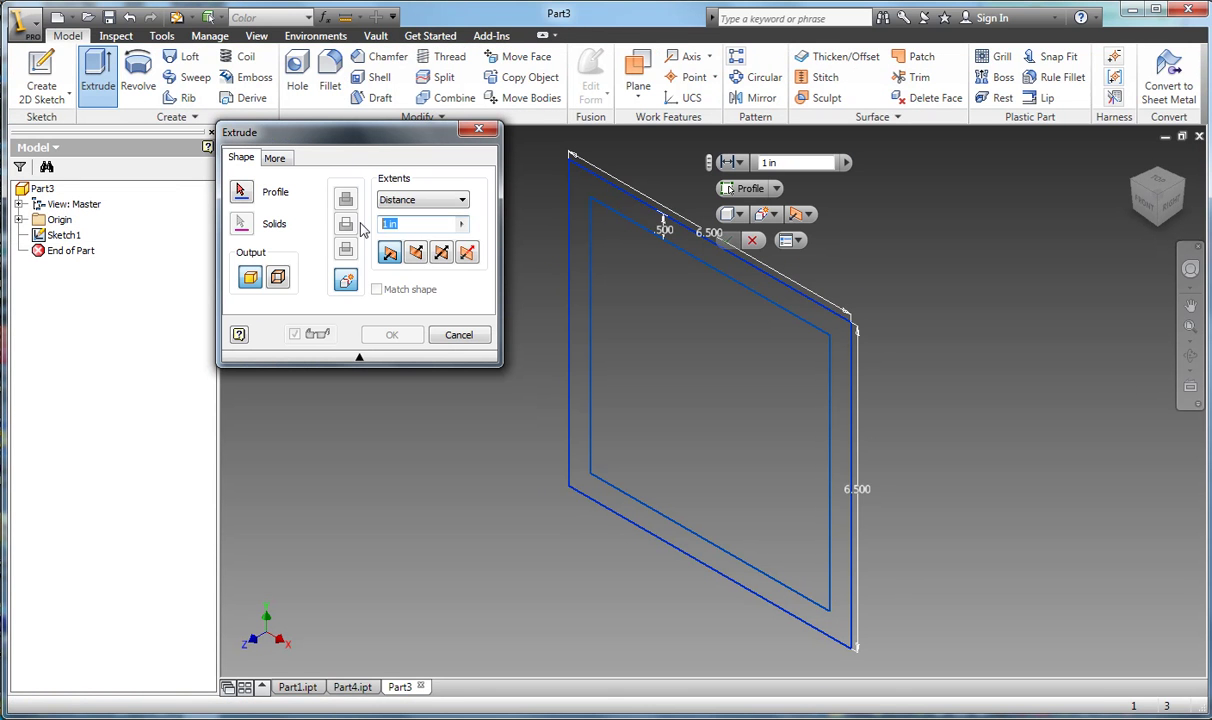
pyautogui.write('13/16')
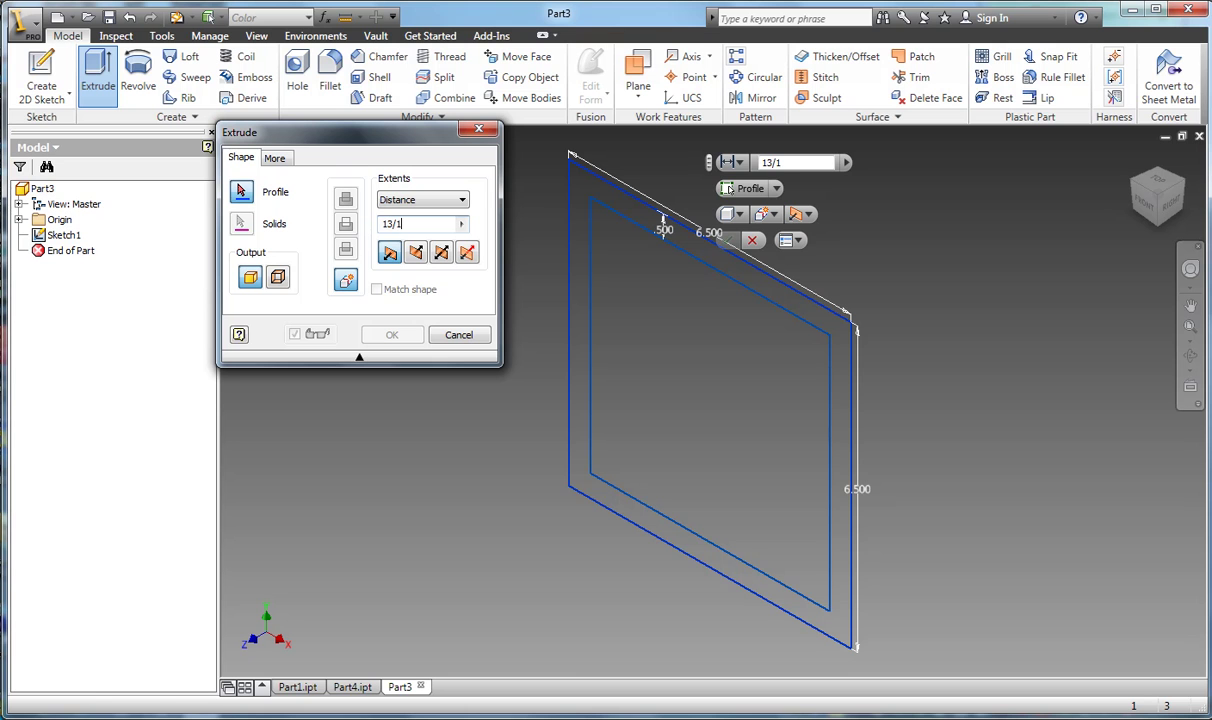
pyautogui.click(574, 280)
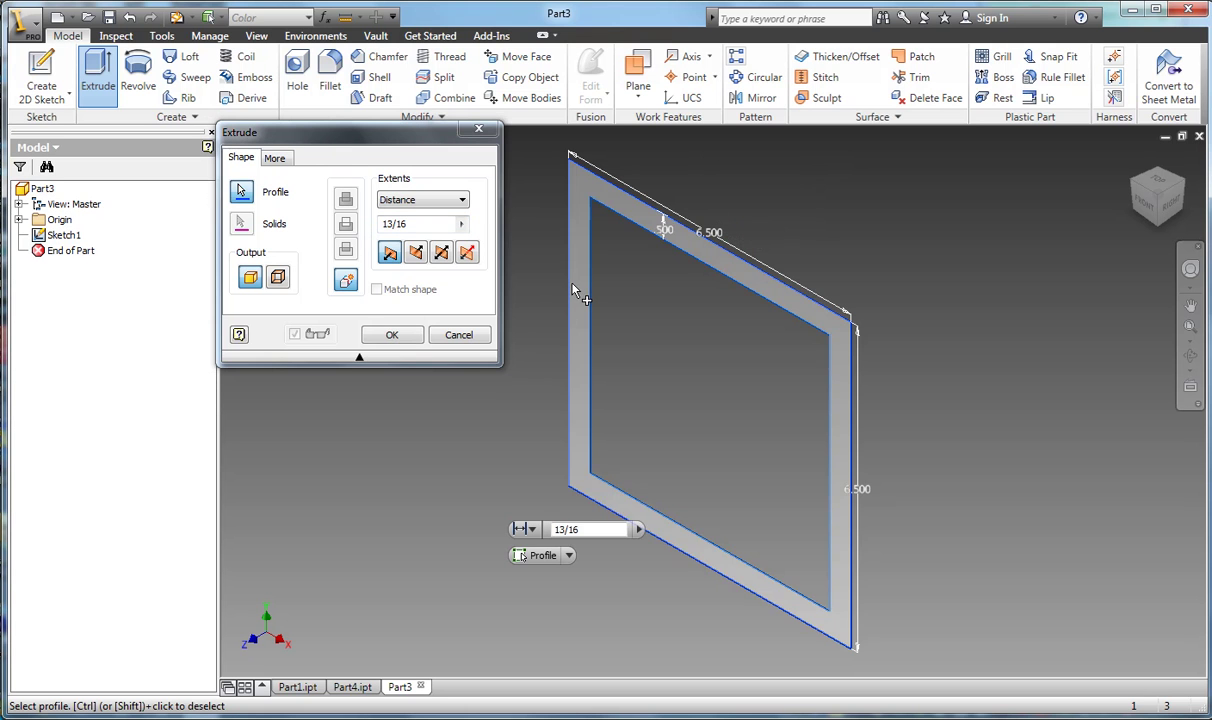
pyautogui.click(389, 335)
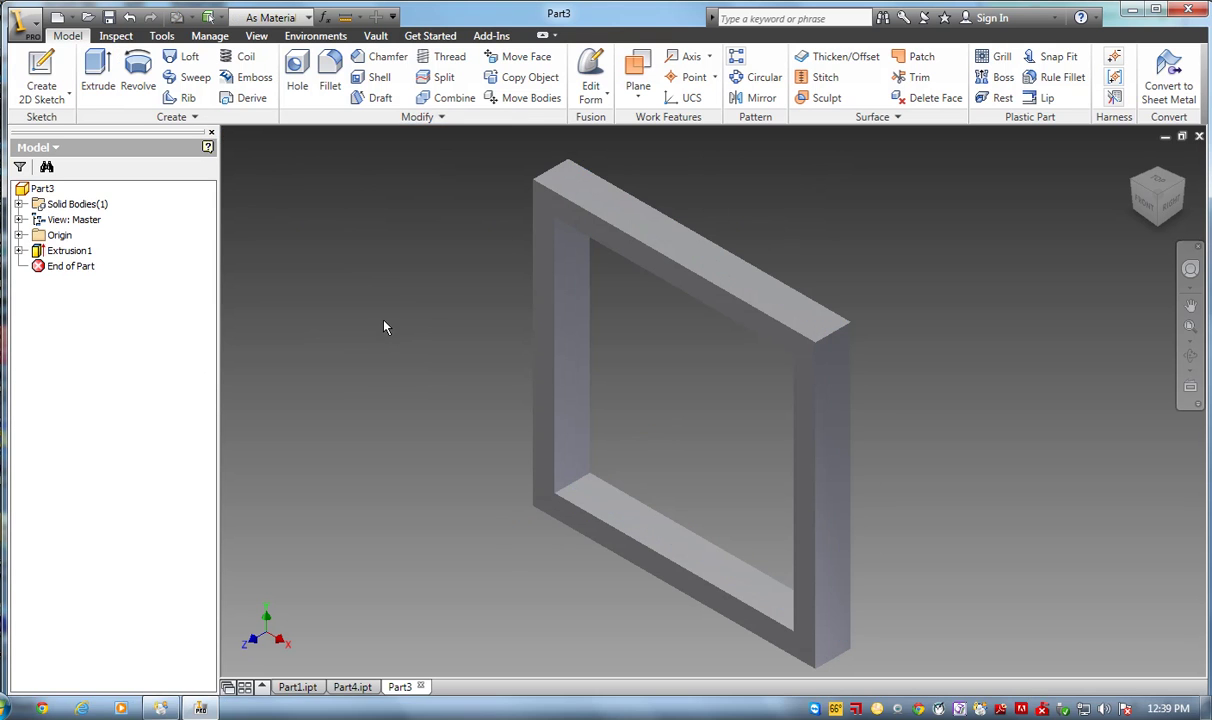
# Apply the Wood (Cherry) appearance to the frame
pyautogui.click(307, 18)
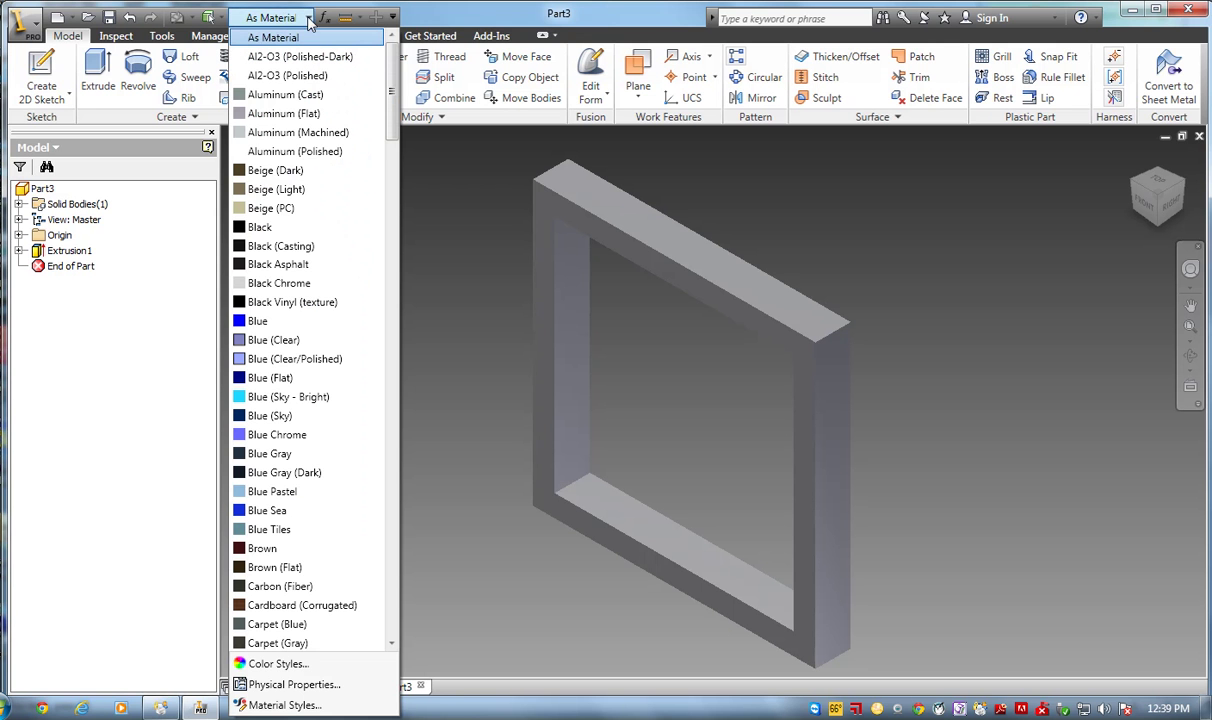
pyautogui.moveTo(391, 112); pyautogui.dragTo(379, 598)
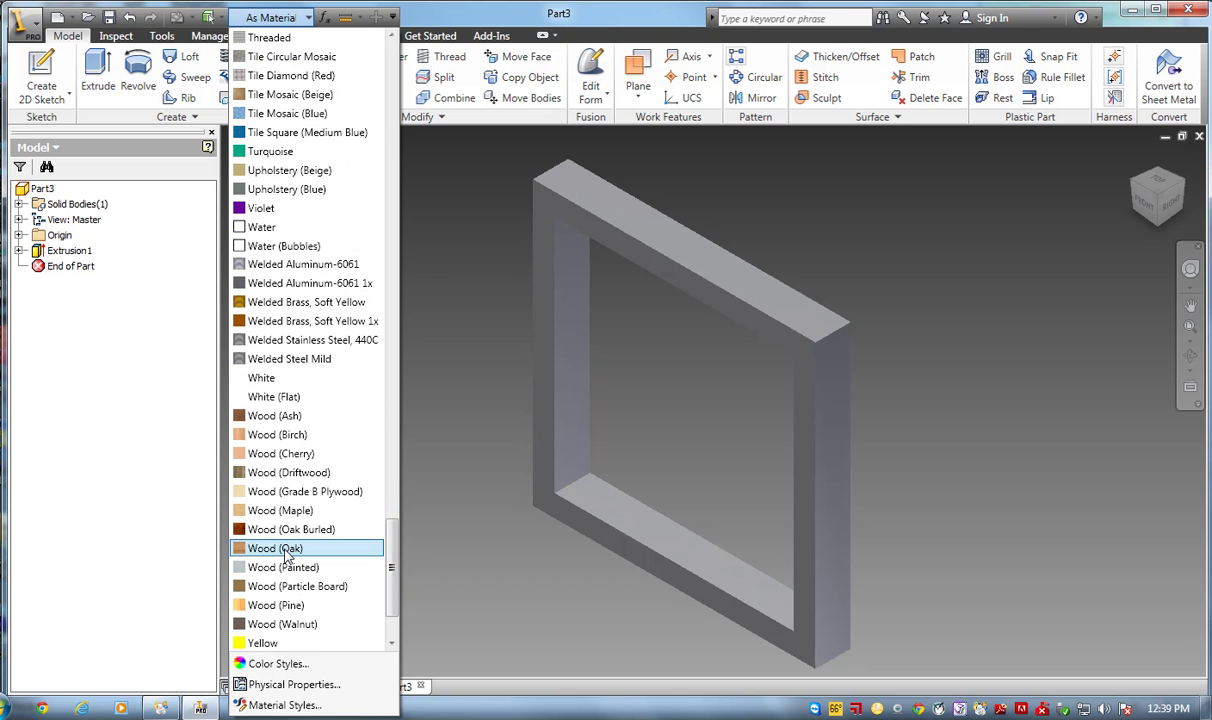
pyautogui.click(286, 455)
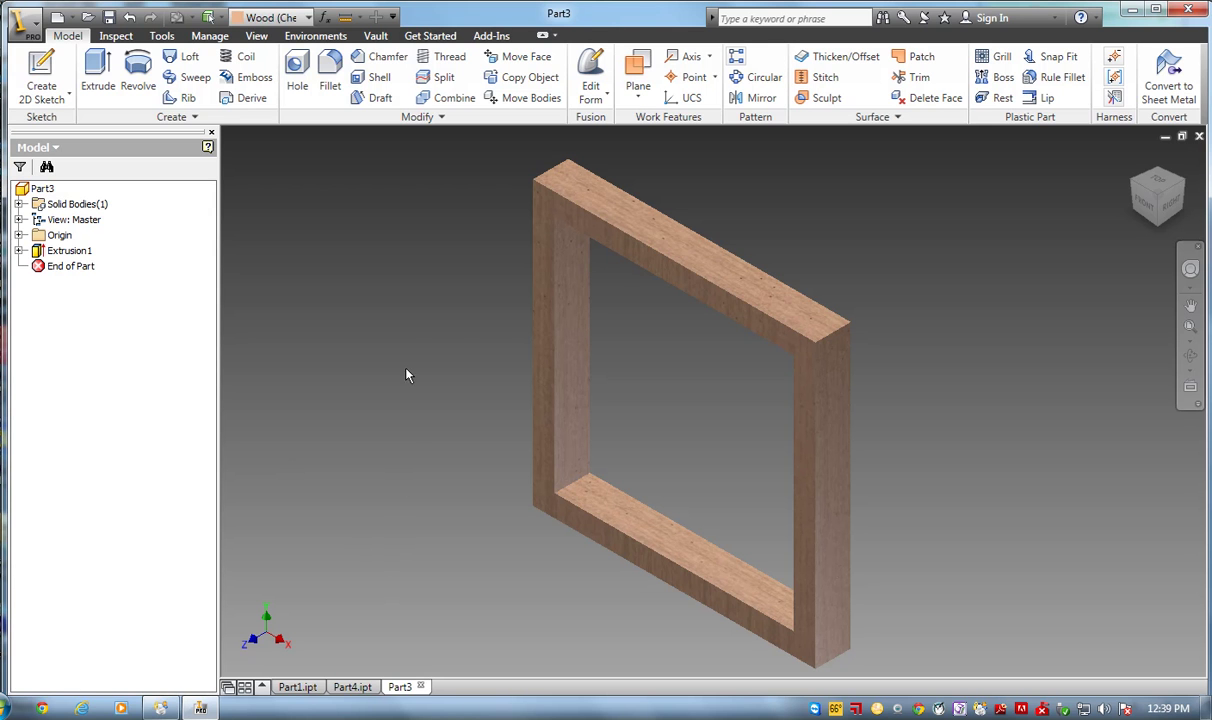
# Save the part under the new name Part2.ipt, changed from Part3, in the Square Bowl folder
pyautogui.click(34, 26)
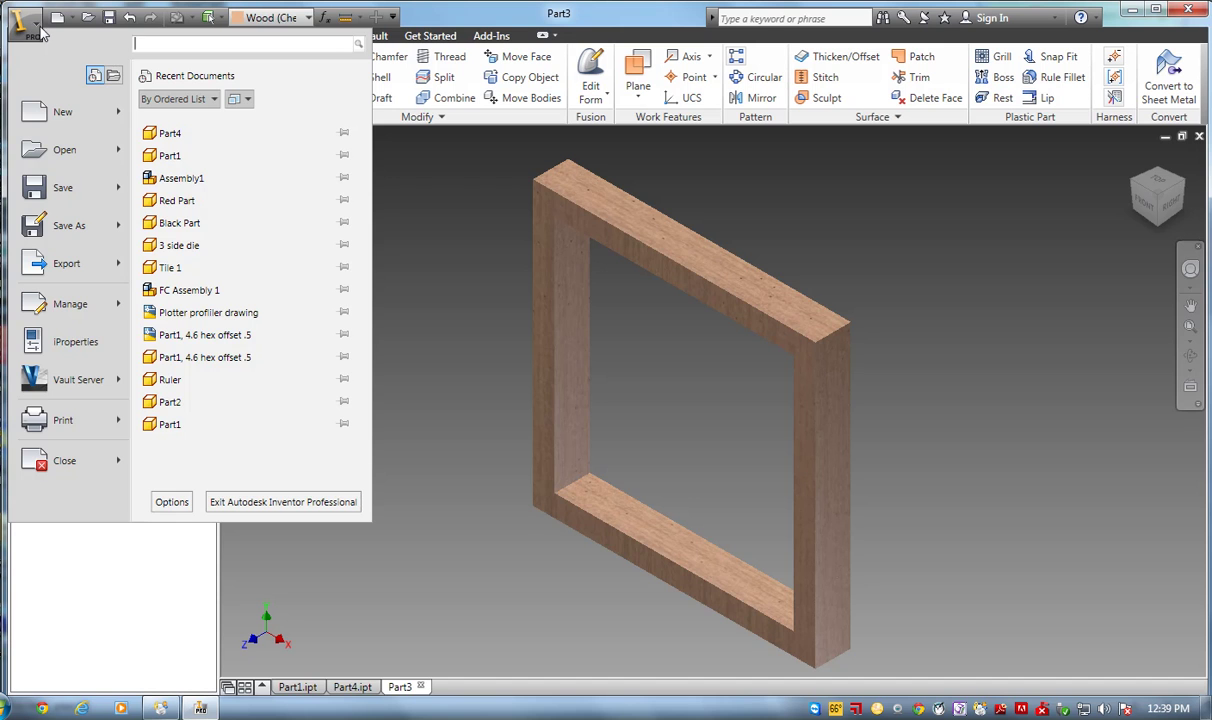
pyautogui.click(69, 228)
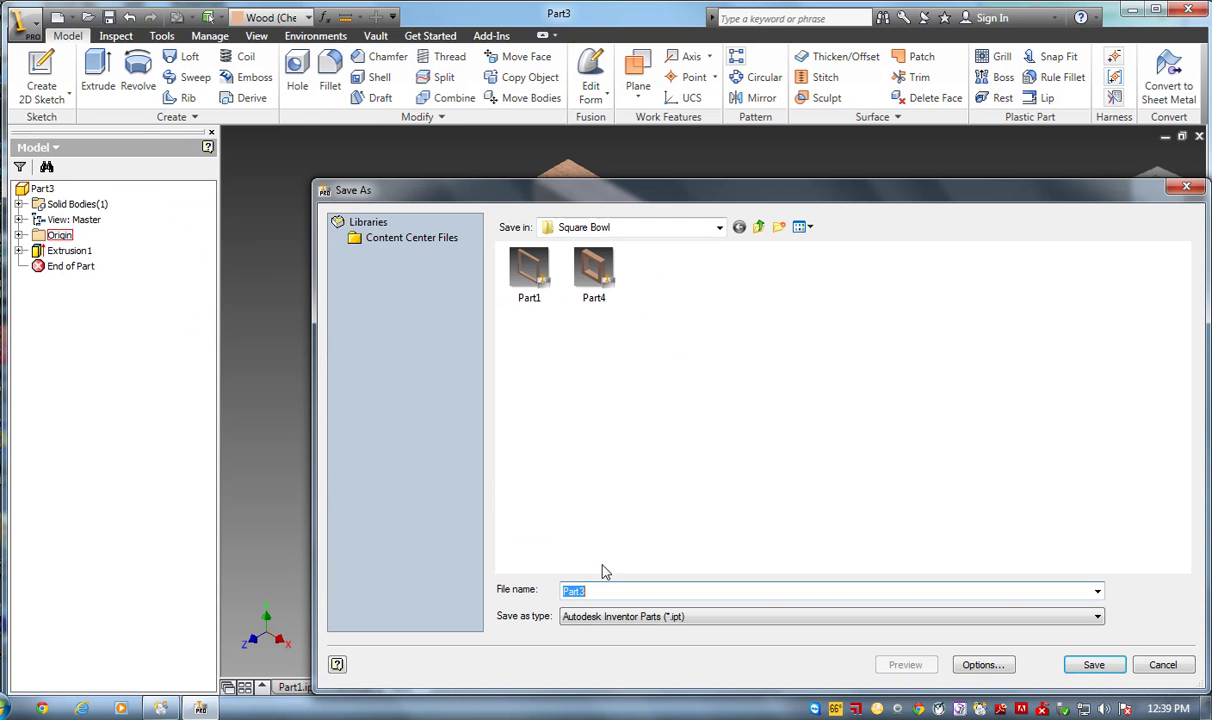
pyautogui.click(591, 592)
pyautogui.press('BackSpace')
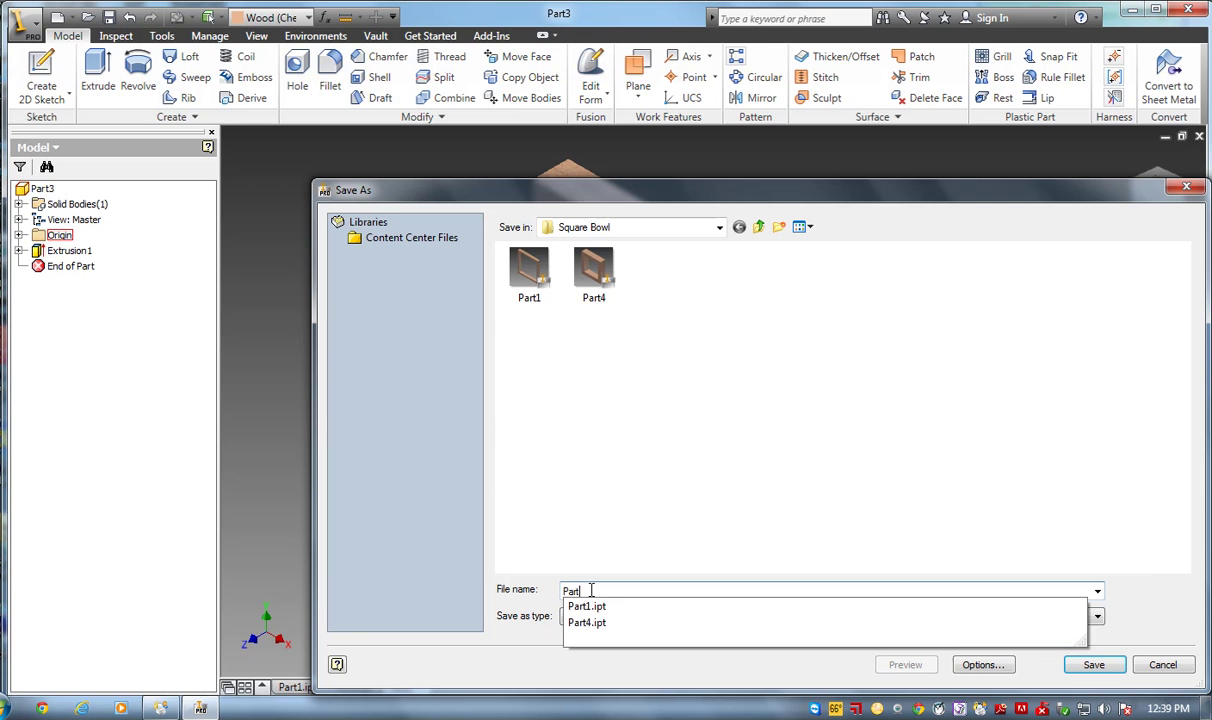
pyautogui.write('2')
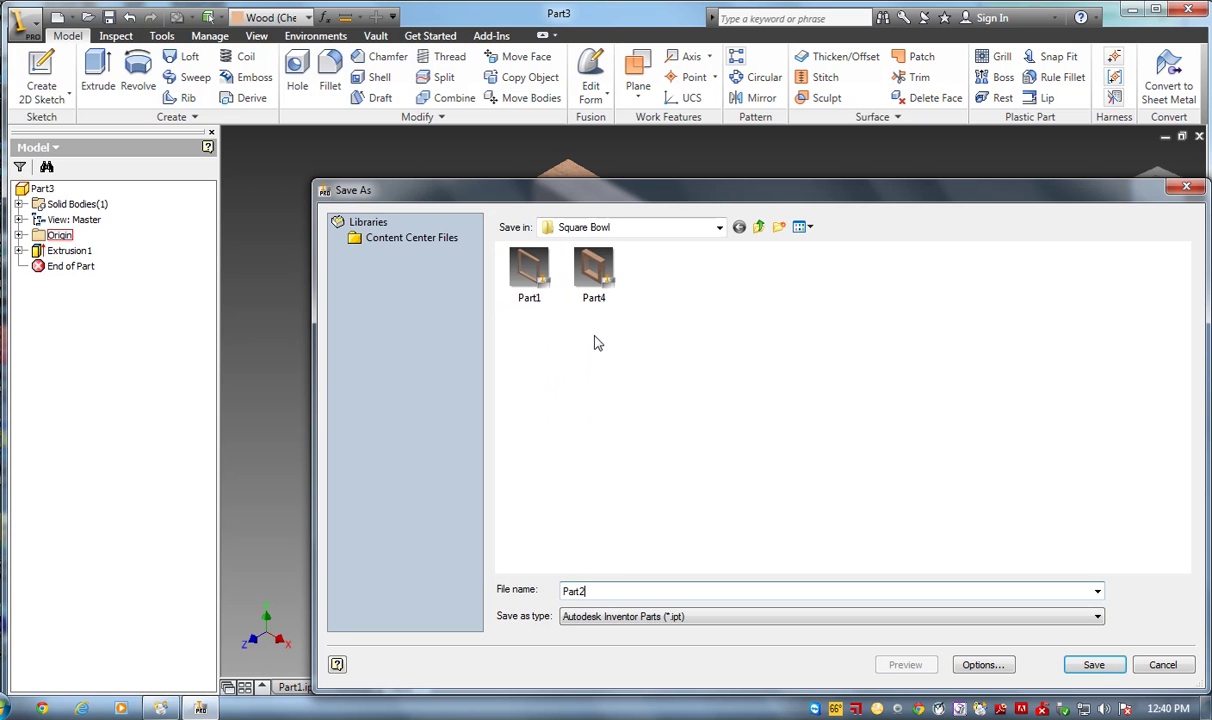
pyautogui.click(1092, 665)
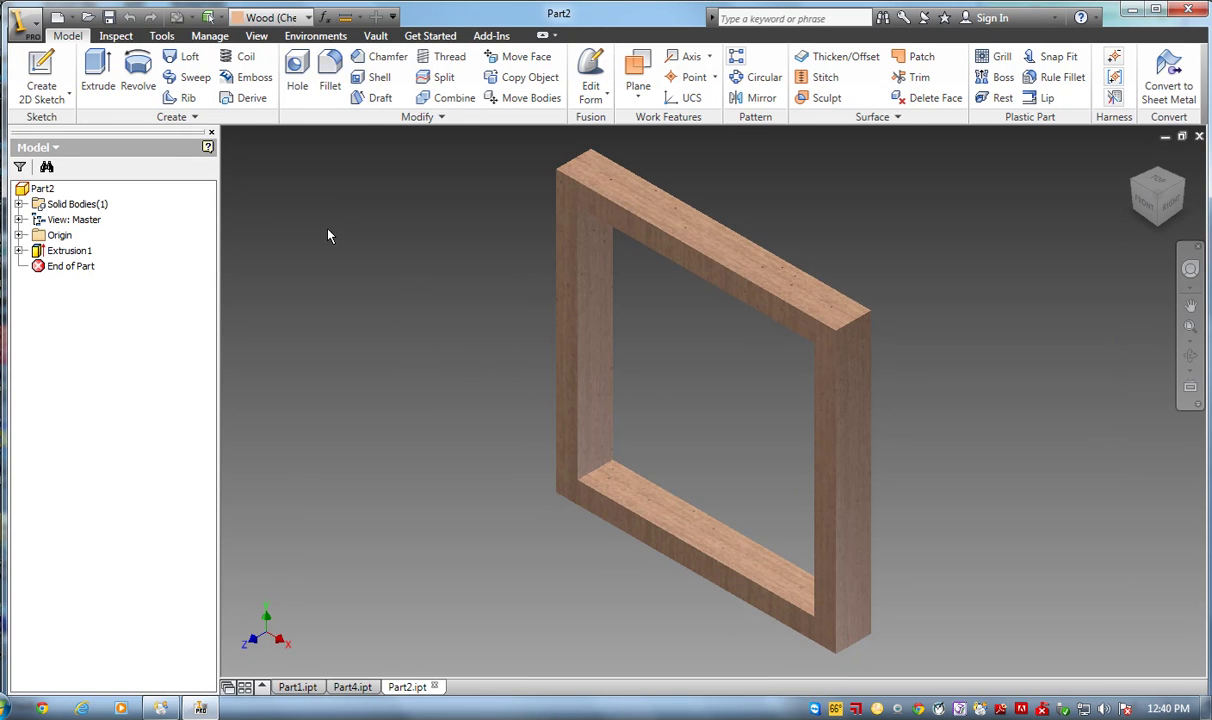
# Create another new part from the Standard.ipt template
pyautogui.click(60, 74)
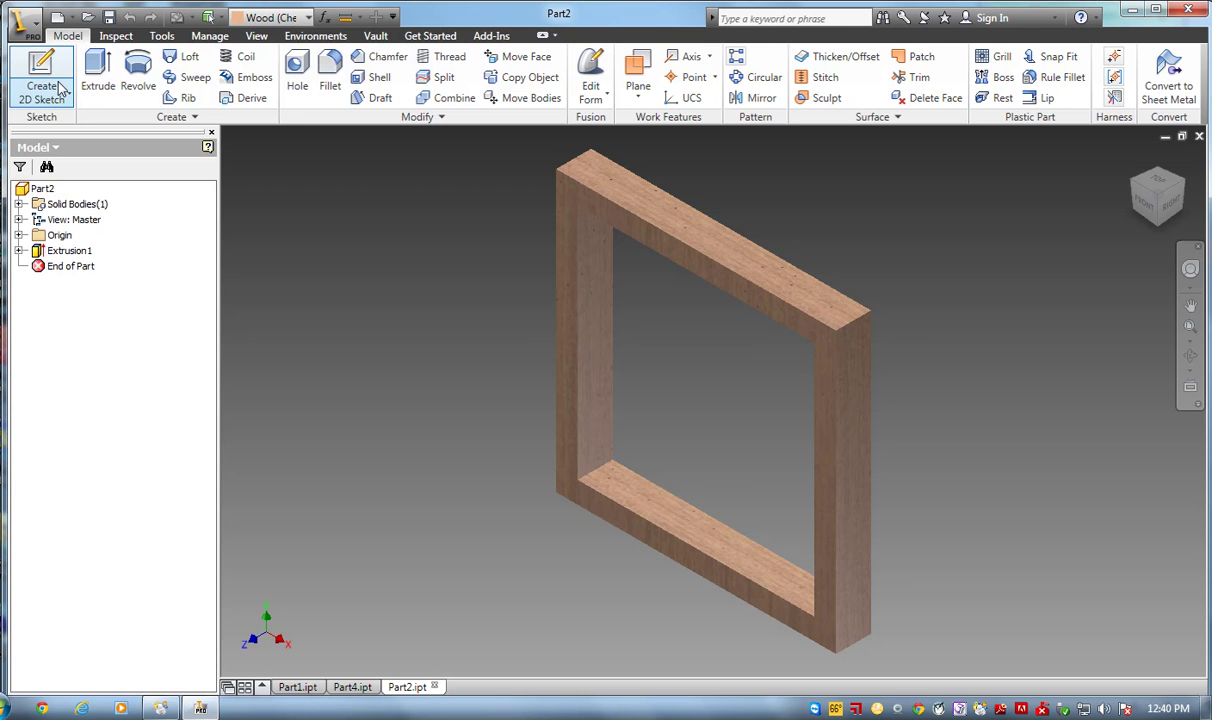
pyautogui.click(412, 36)
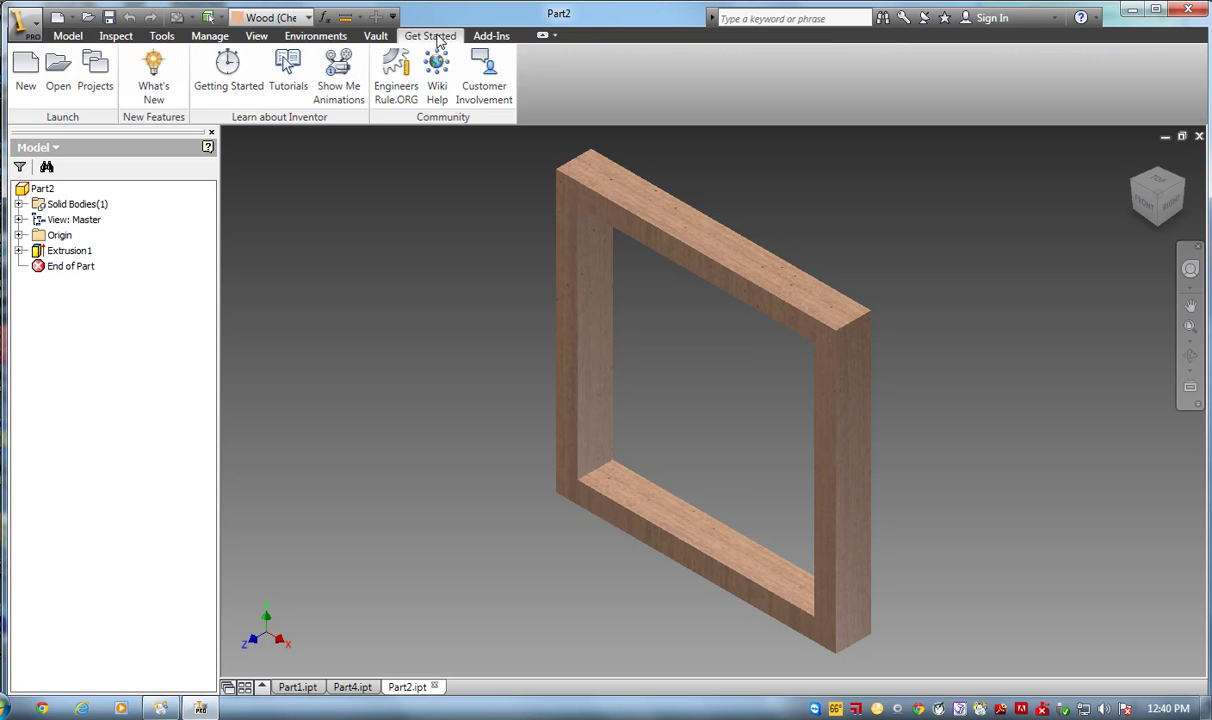
pyautogui.click(36, 80)
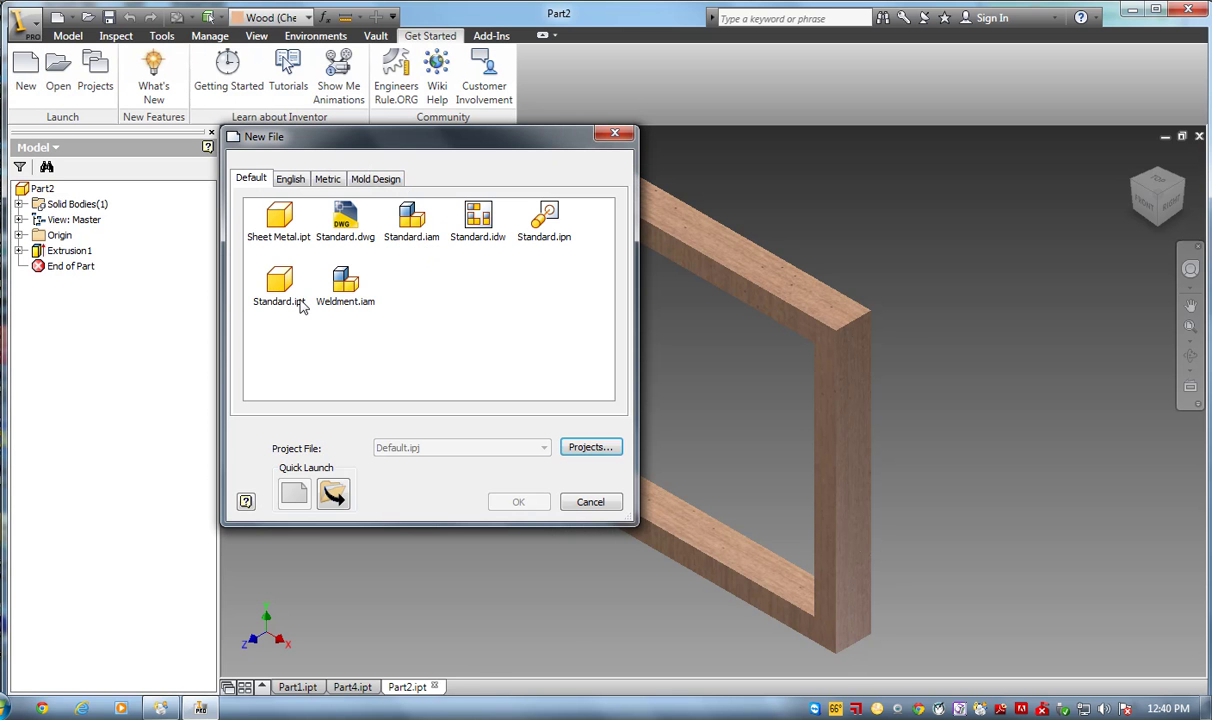
pyautogui.click(276, 284)
pyautogui.click(515, 502)
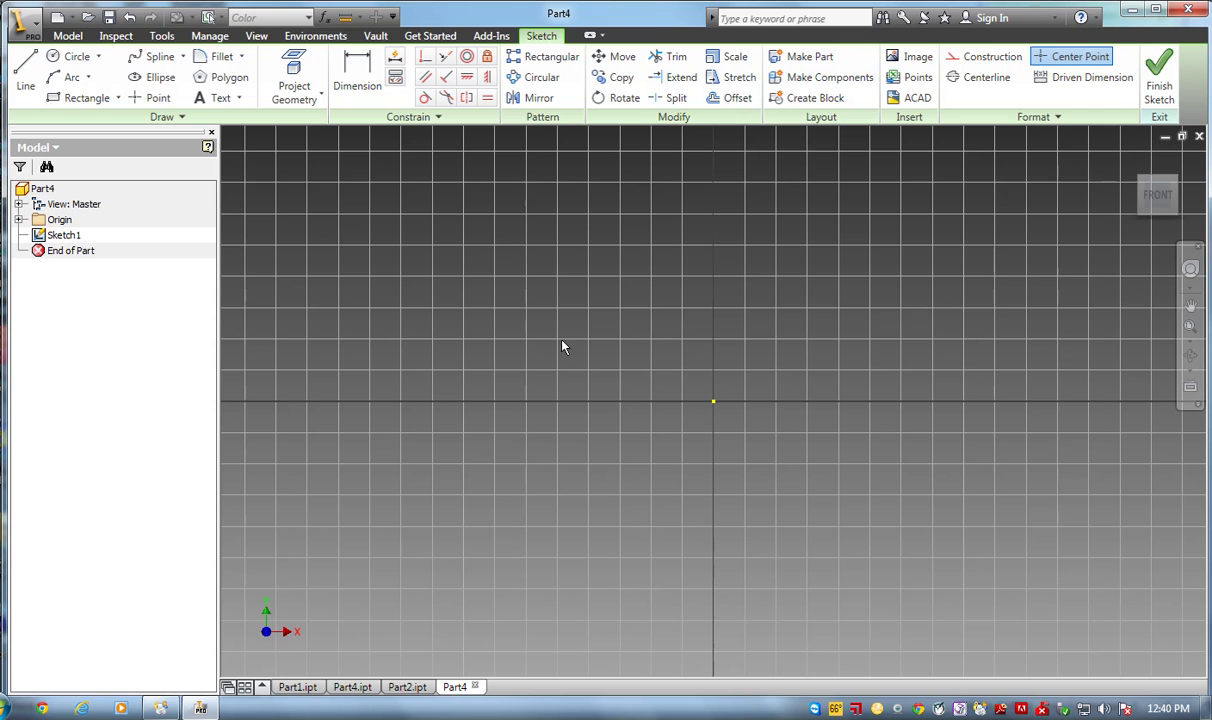
# Draw a 5 by 5 inch square from the sketch origin and fit it in view
pyautogui.click(83, 97)
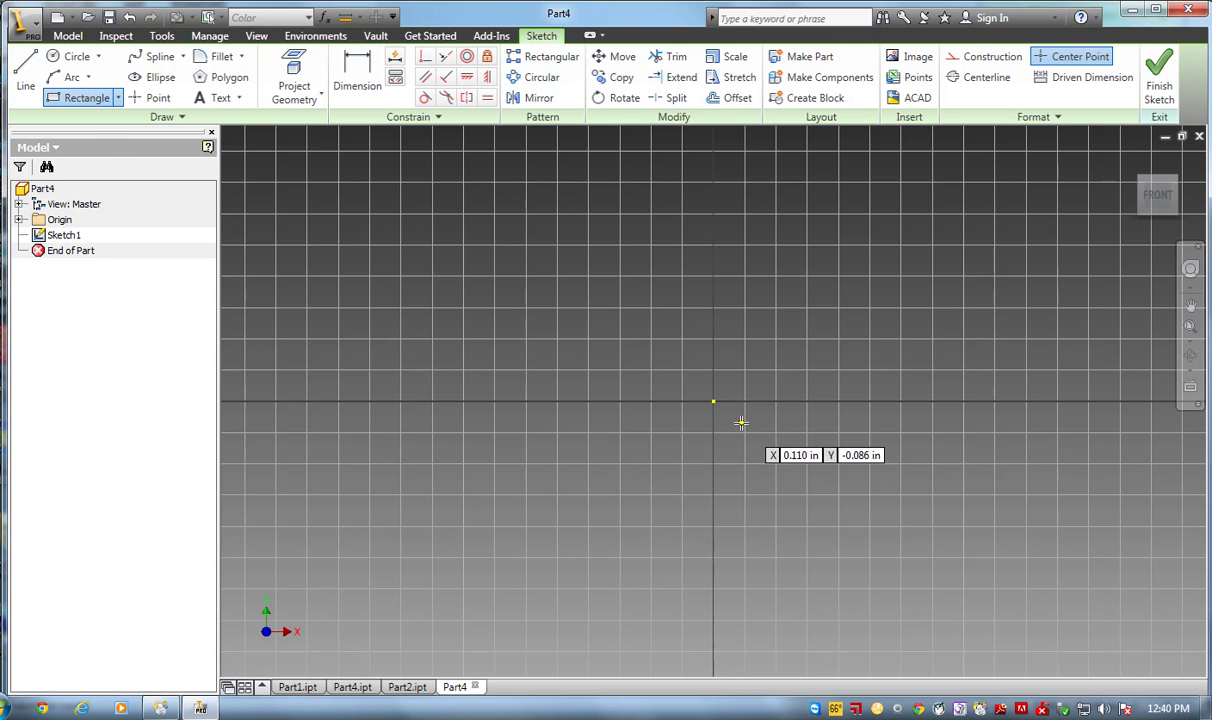
pyautogui.click(713, 401)
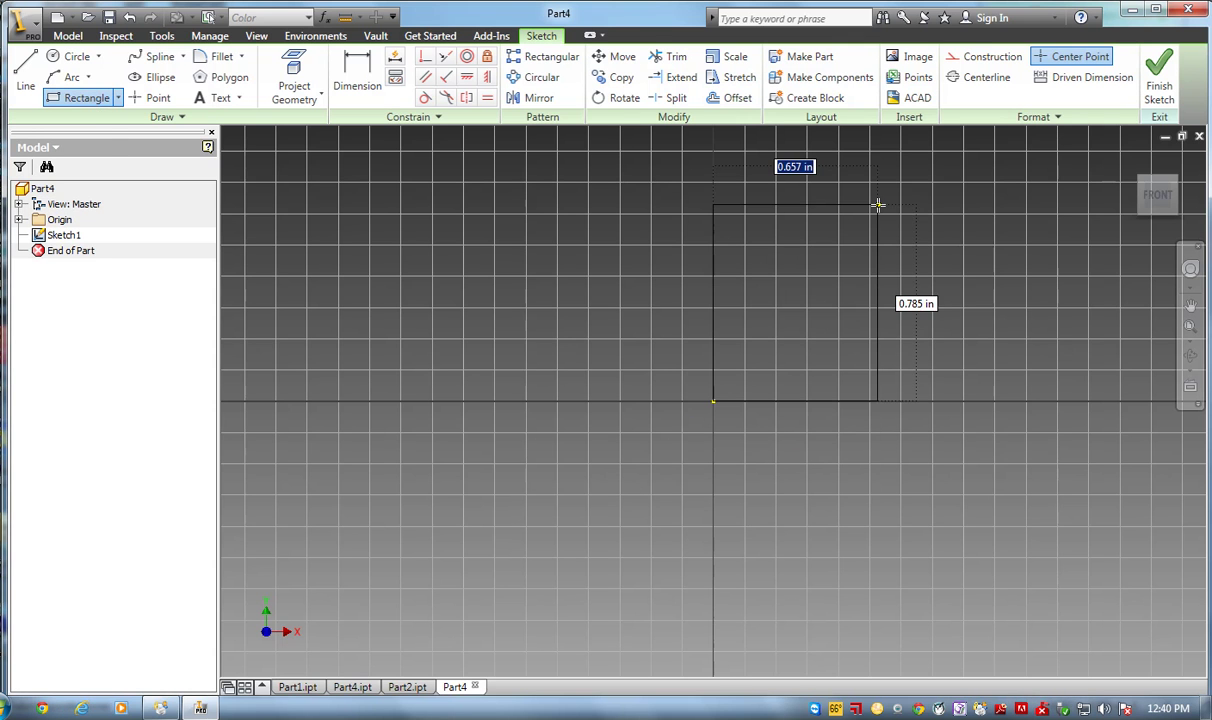
pyautogui.write('5')
pyautogui.press('Tab')
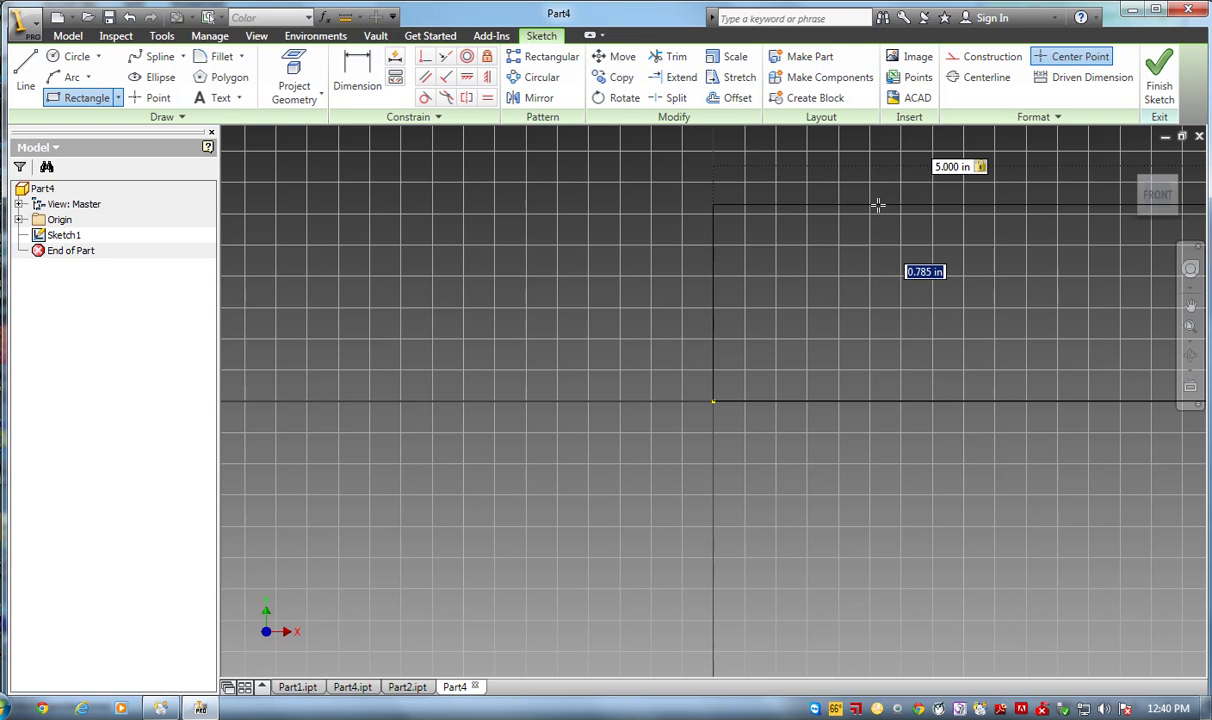
pyautogui.write('5')
pyautogui.press('Return')
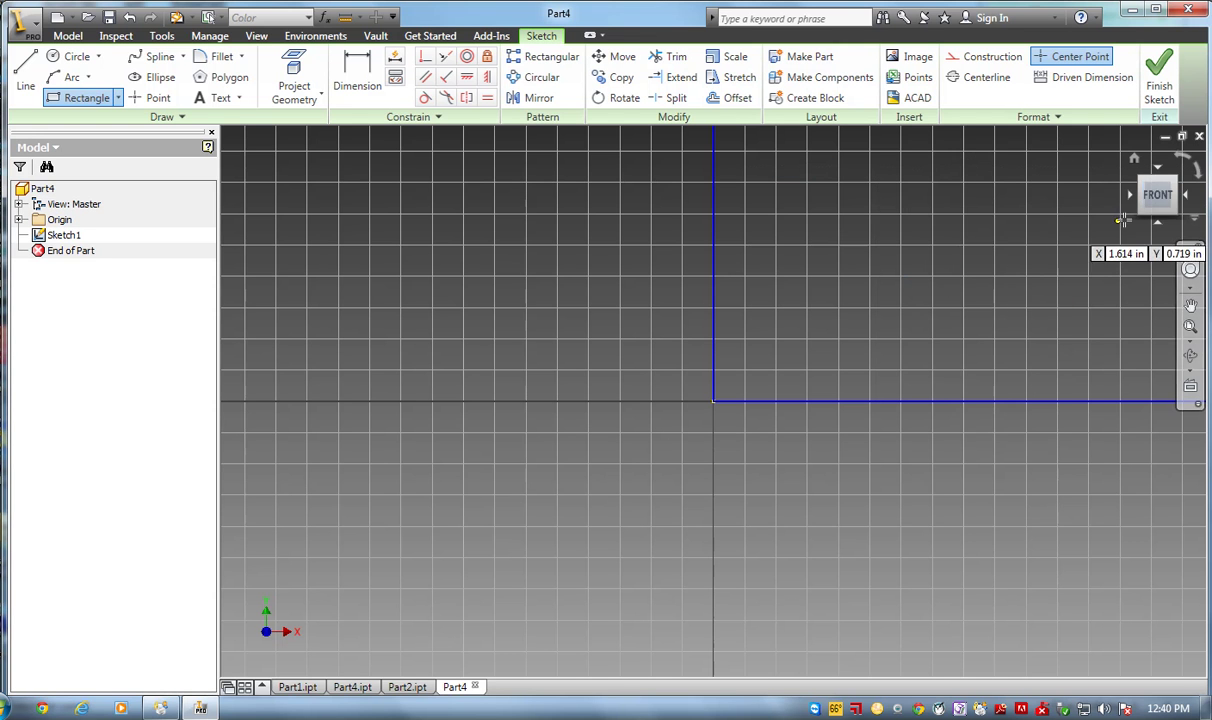
pyautogui.click(1145, 205)
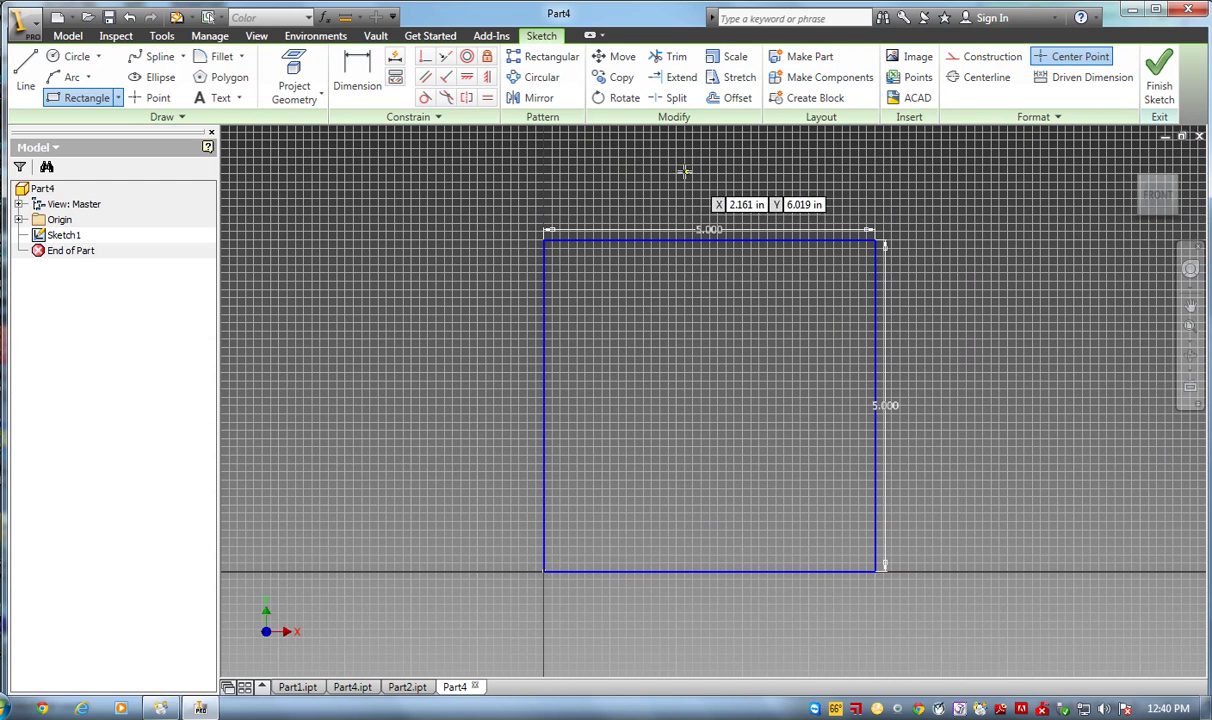
# Offset the 5 inch square inward to create an inner square
pyautogui.click(735, 98)
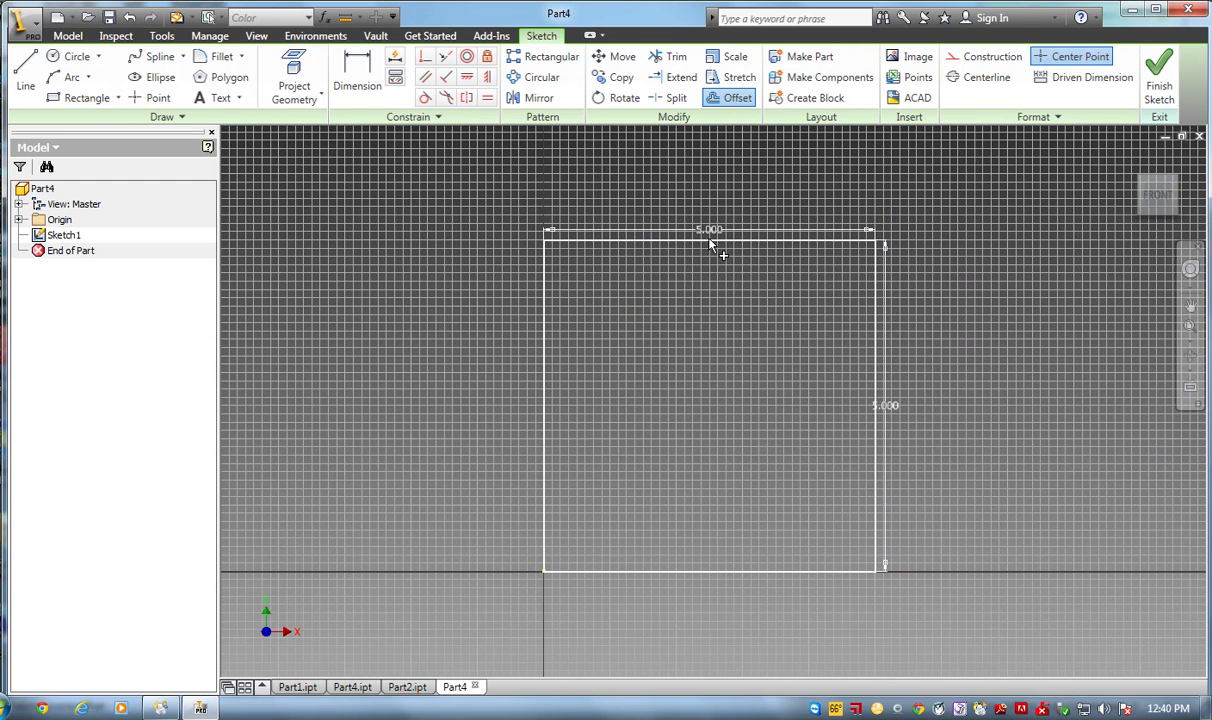
pyautogui.click(710, 242)
pyautogui.click(708, 283)
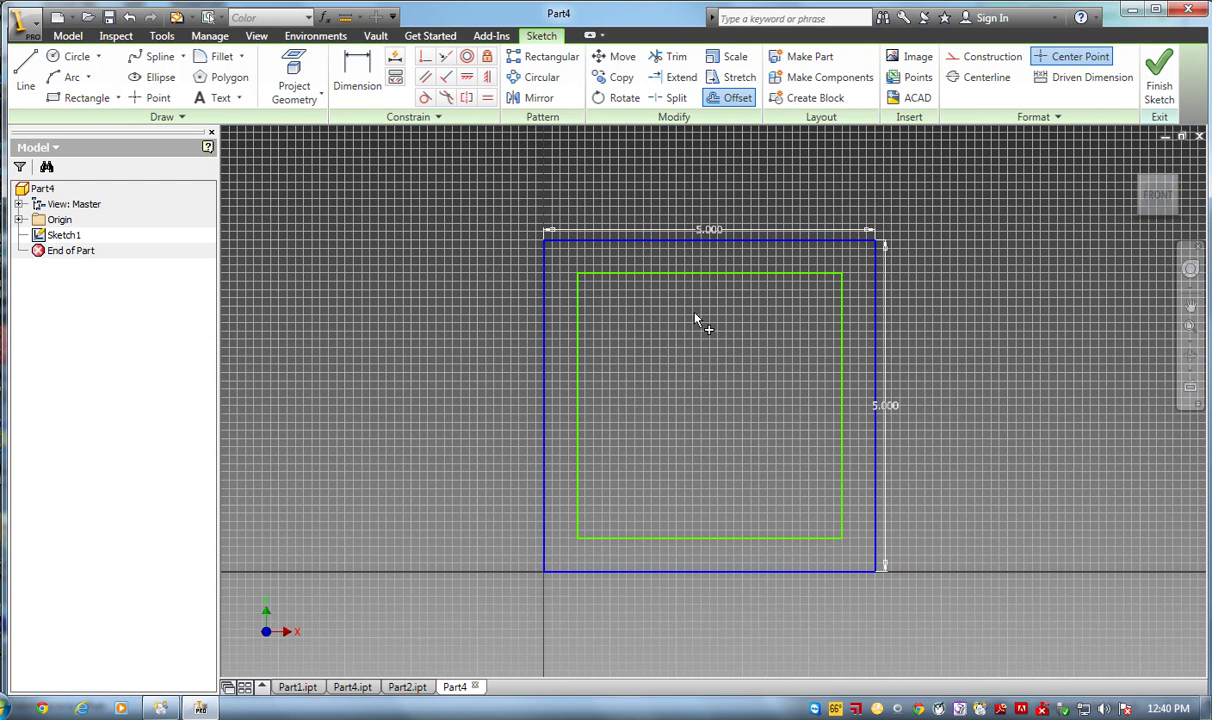
pyautogui.rightClick(655, 210)
pyautogui.click(560, 194)
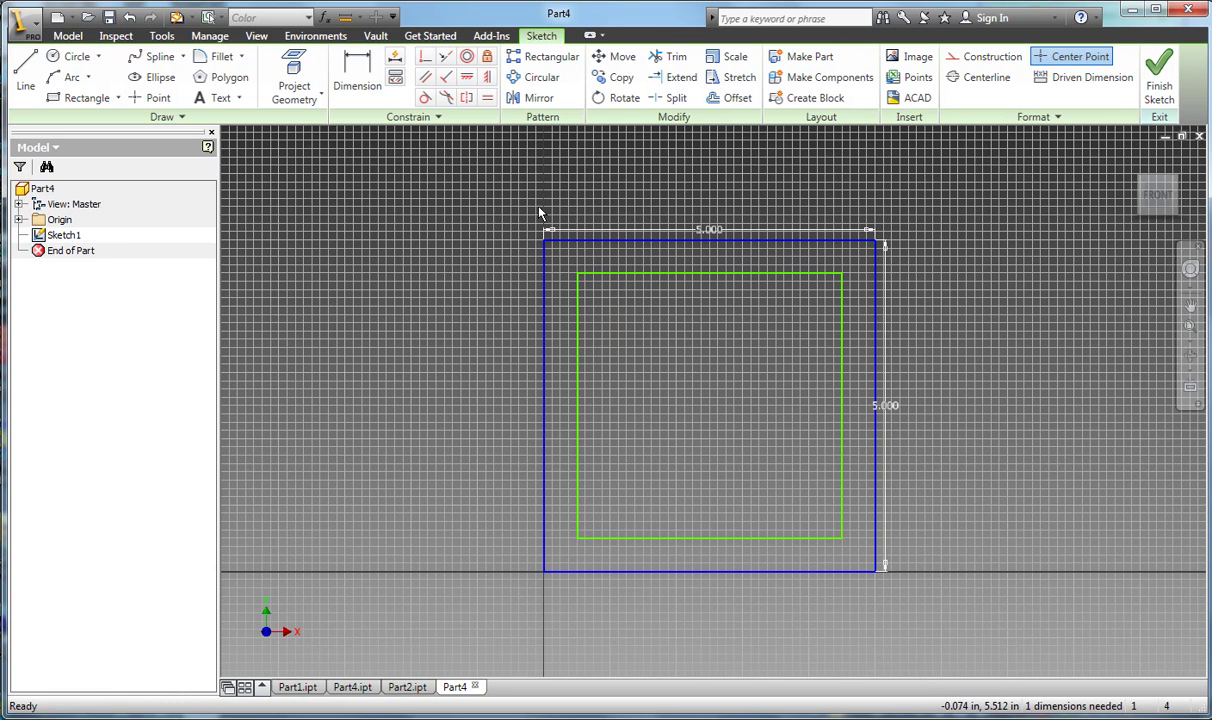
# Dimension the 0.5 inch gap between squares and the 5.000 outer height, then finish the sketch
pyautogui.click(357, 72)
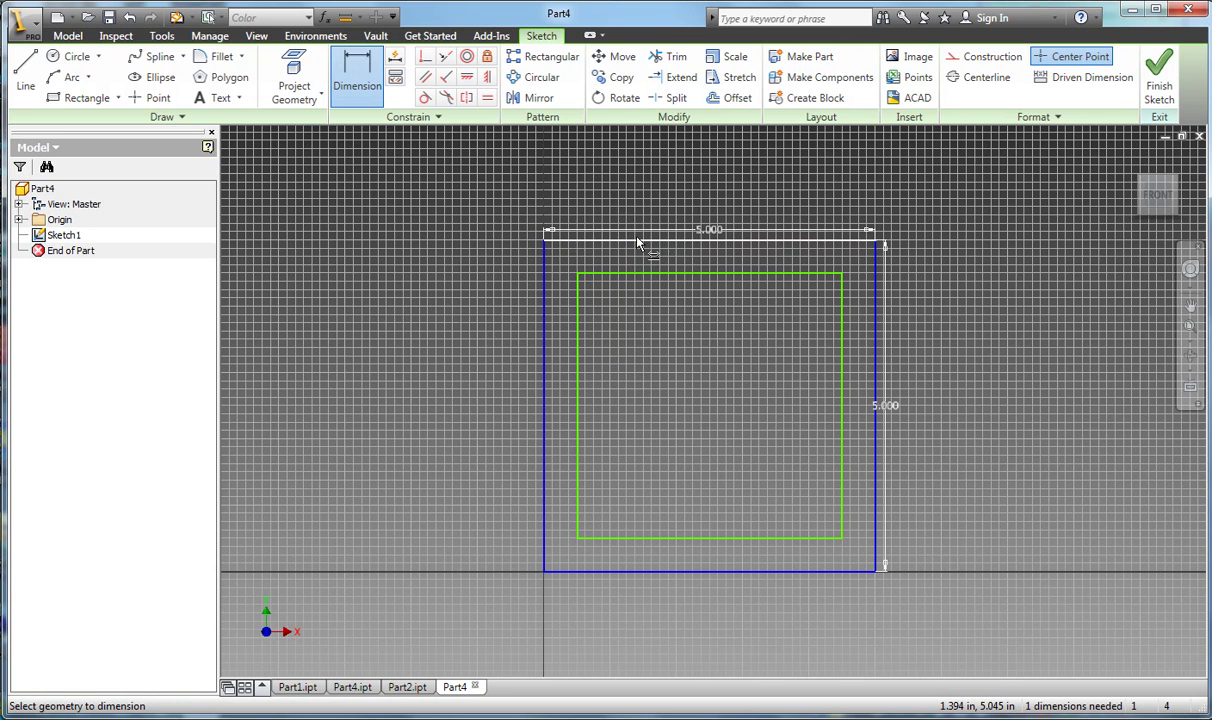
pyautogui.click(642, 242)
pyautogui.click(648, 272)
pyautogui.click(646, 263)
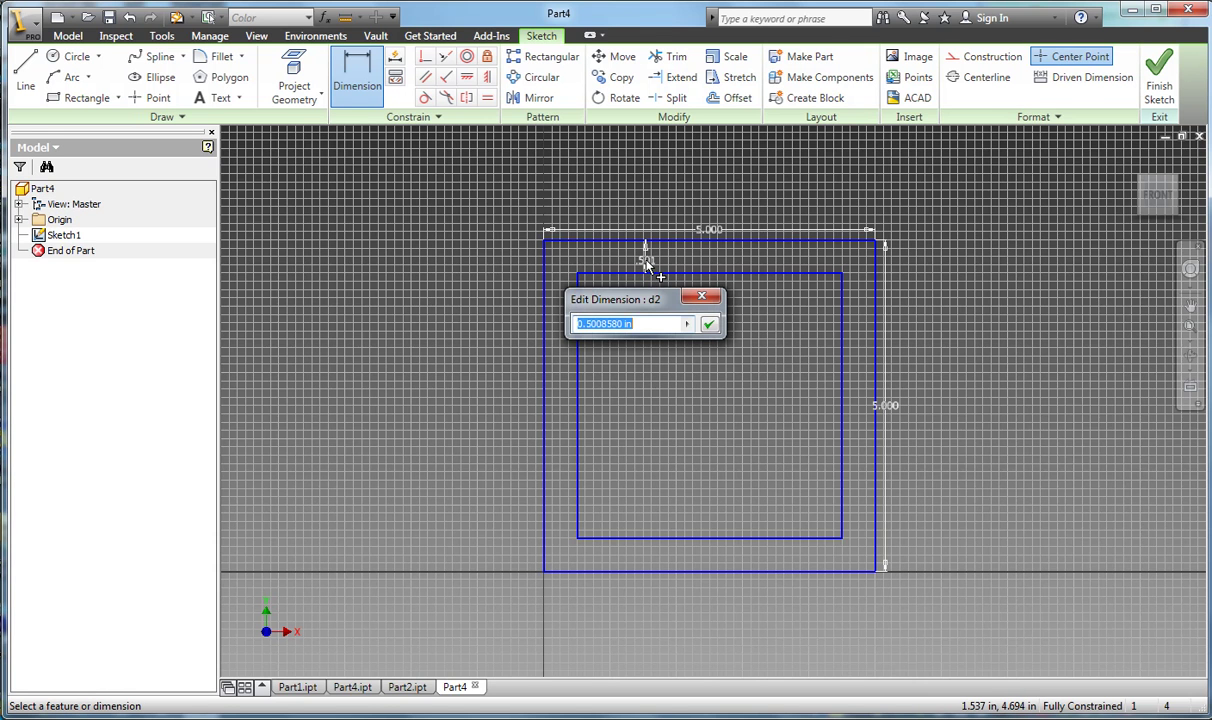
pyautogui.write('.5')
pyautogui.click(708, 323)
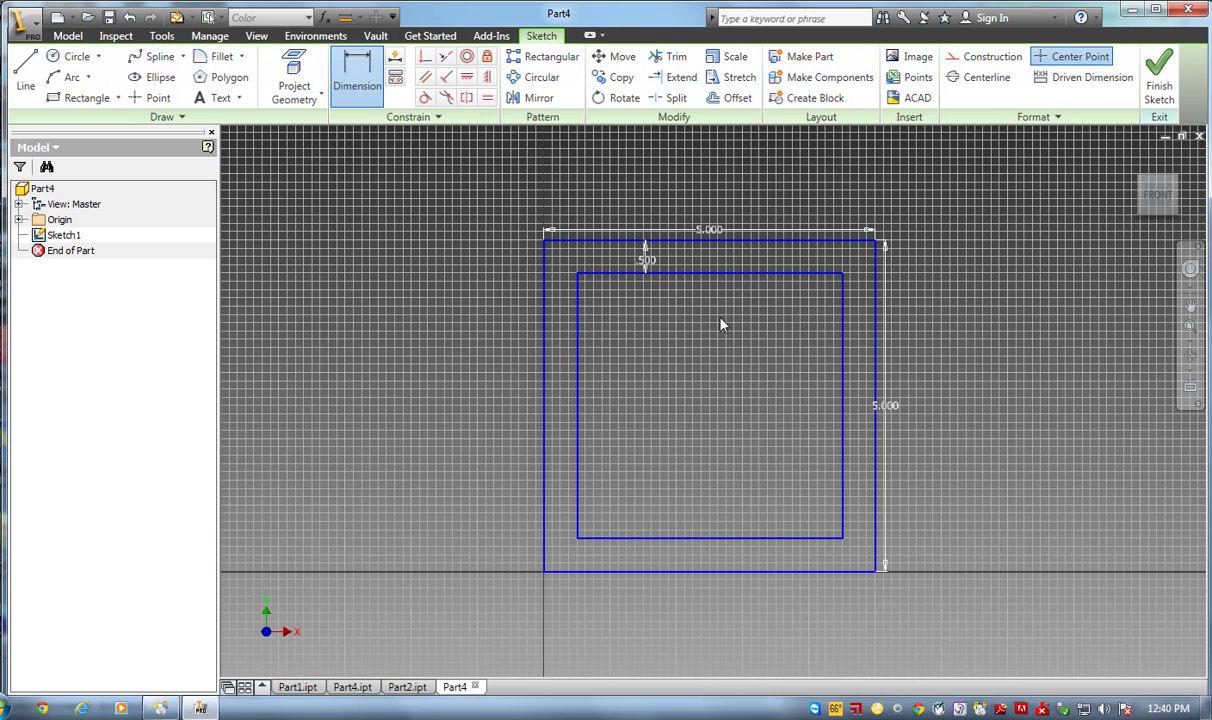
pyautogui.click(888, 260)
pyautogui.click(1157, 77)
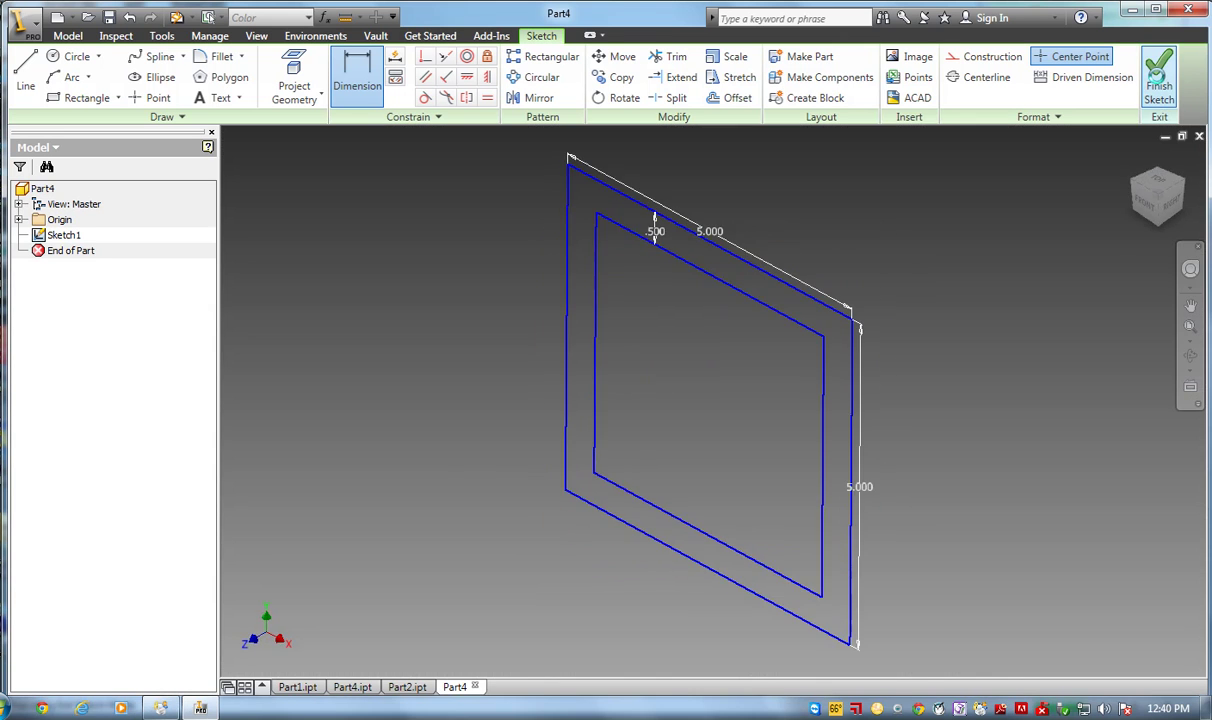
# Extrude the frame ring 13/16 inch to create Extrusion1
pyautogui.click(104, 80)
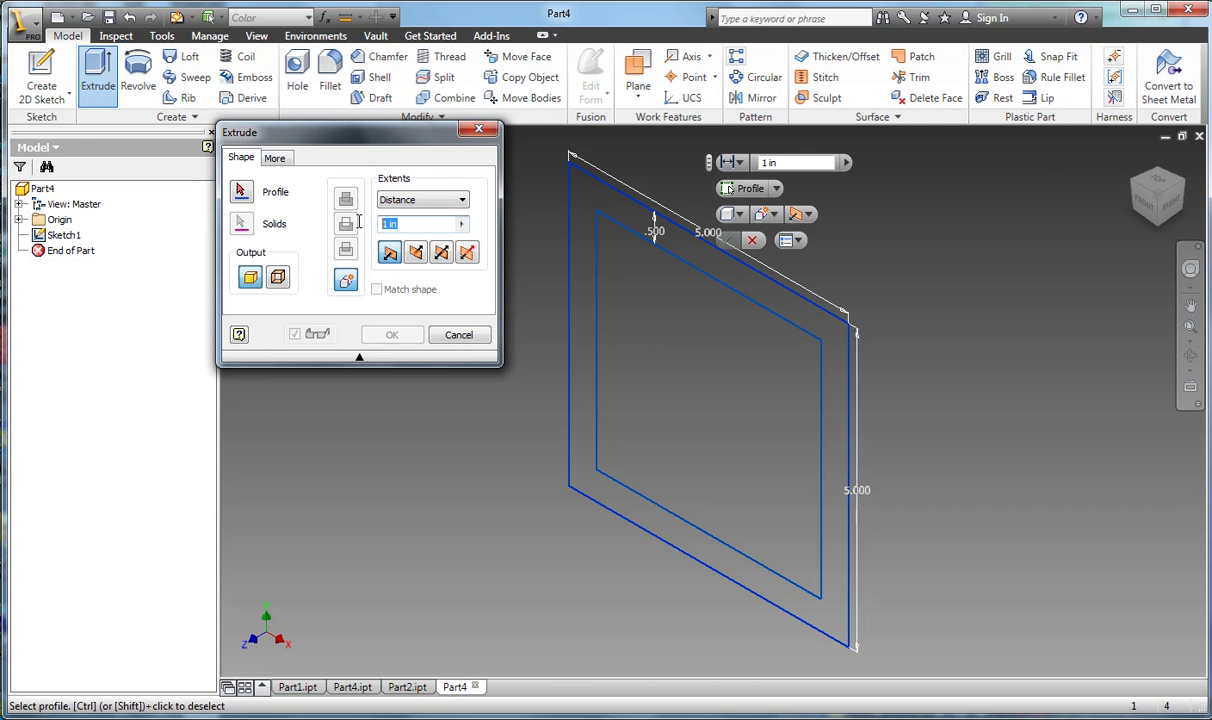
pyautogui.write('13')
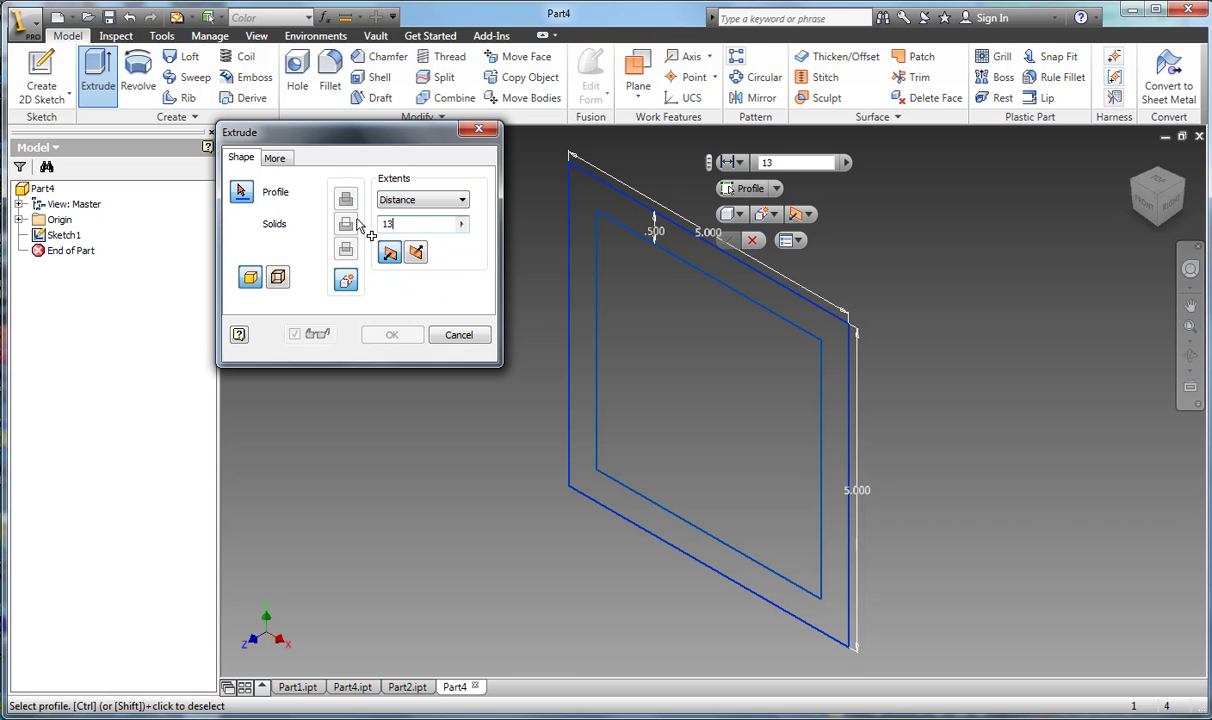
pyautogui.write('/16')
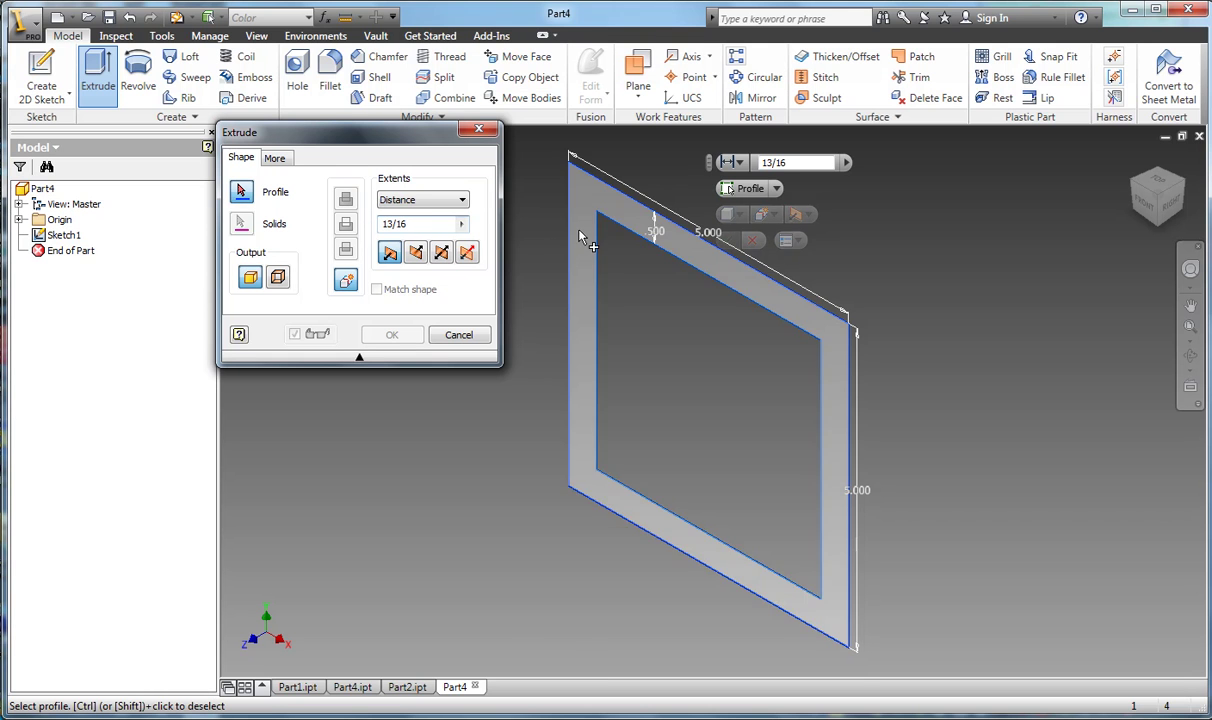
pyautogui.click(581, 240)
pyautogui.click(392, 335)
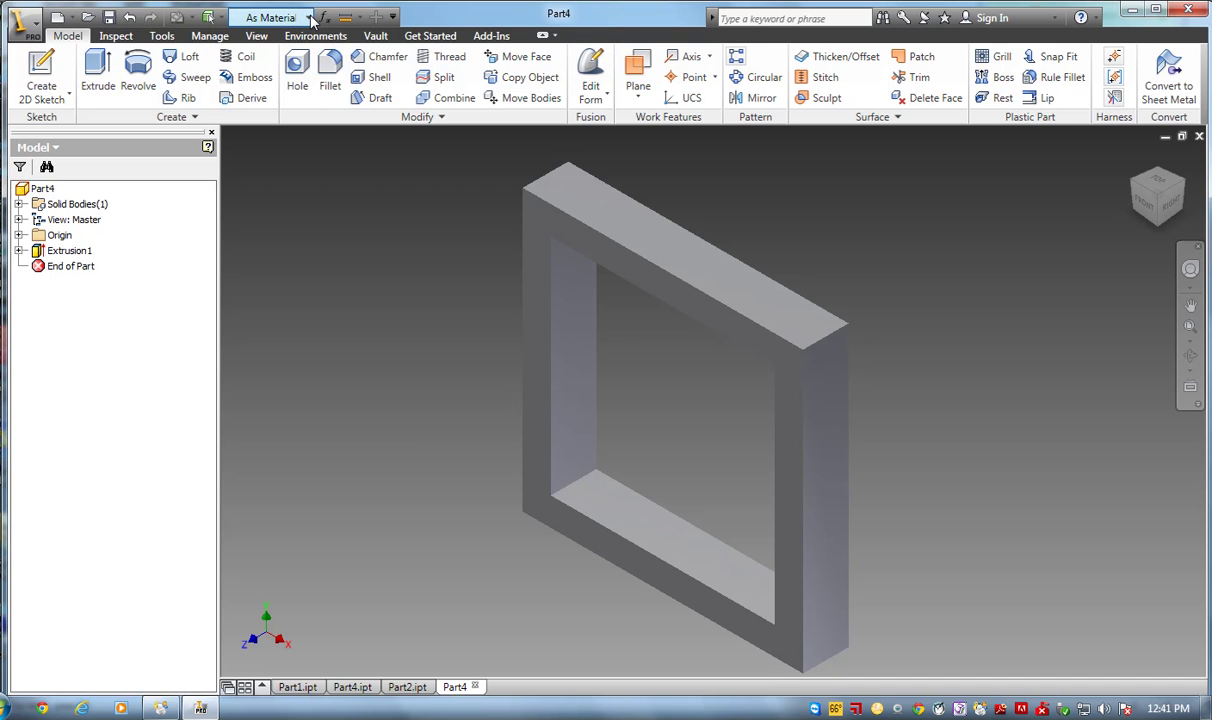
# Give the 5-inch frame the Wood (Cherry) appearance
pyautogui.click(309, 18)
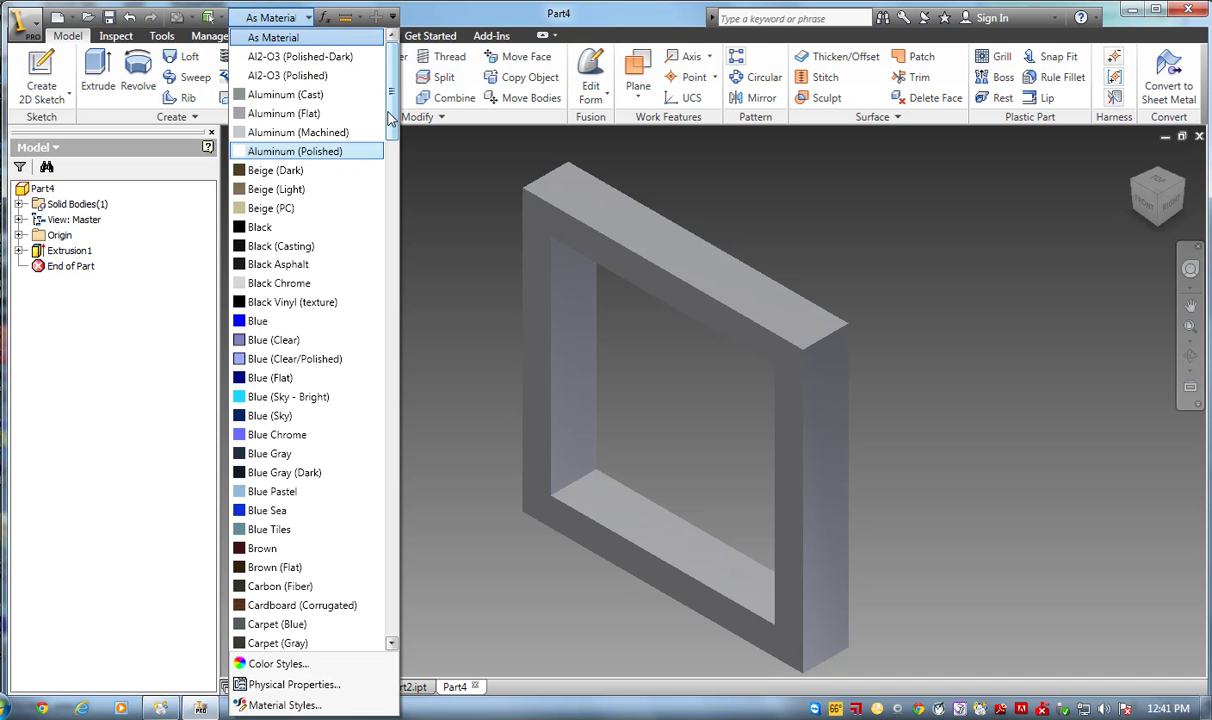
pyautogui.moveTo(390, 118); pyautogui.dragTo(393, 548)
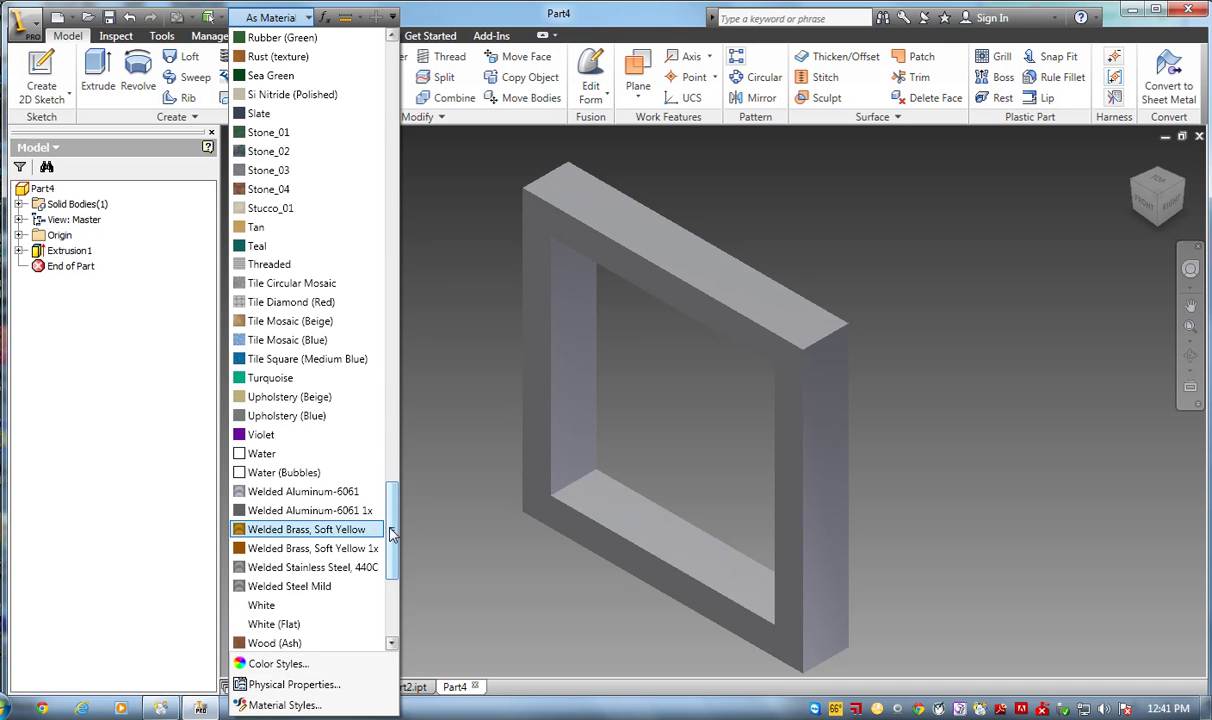
pyautogui.moveTo(393, 533); pyautogui.dragTo(397, 541)
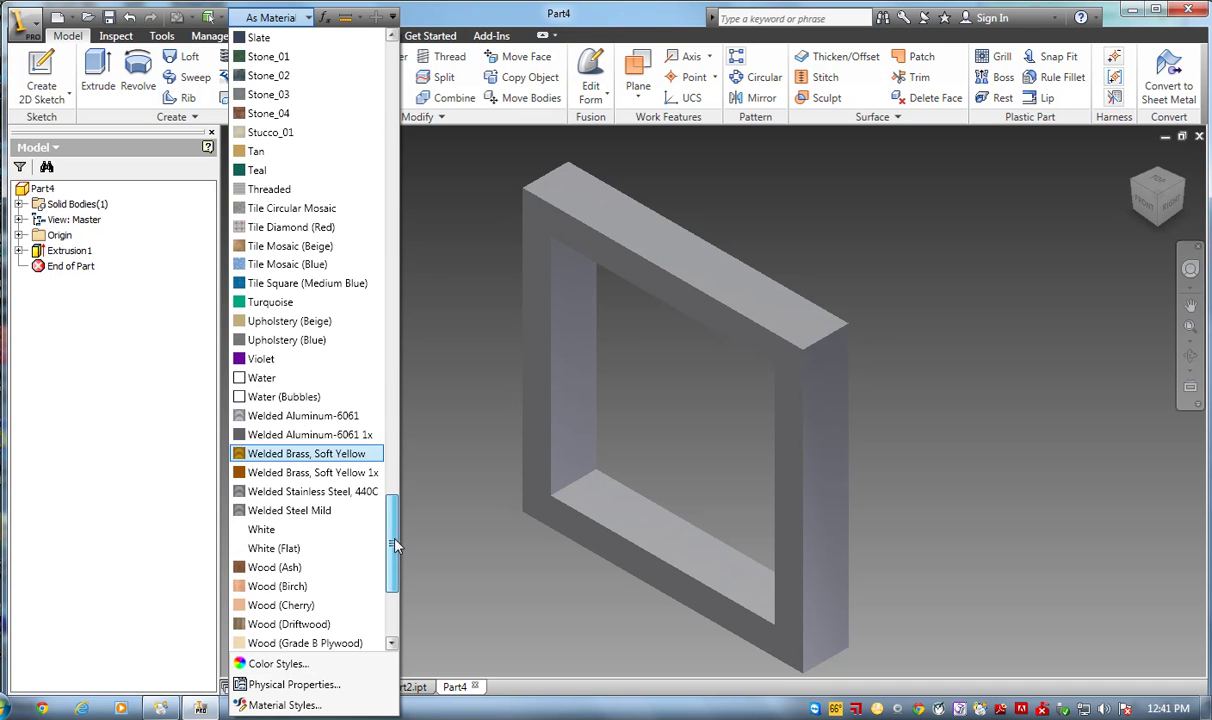
pyautogui.click(288, 601)
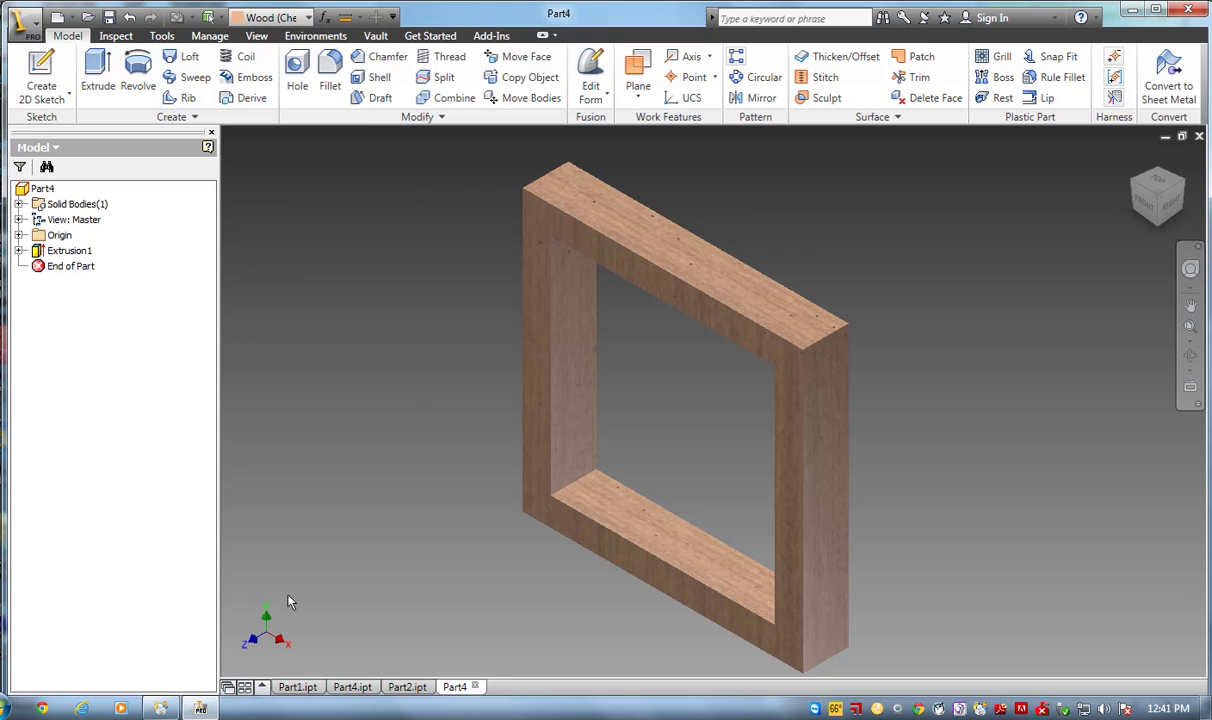
pyautogui.click(22, 20)
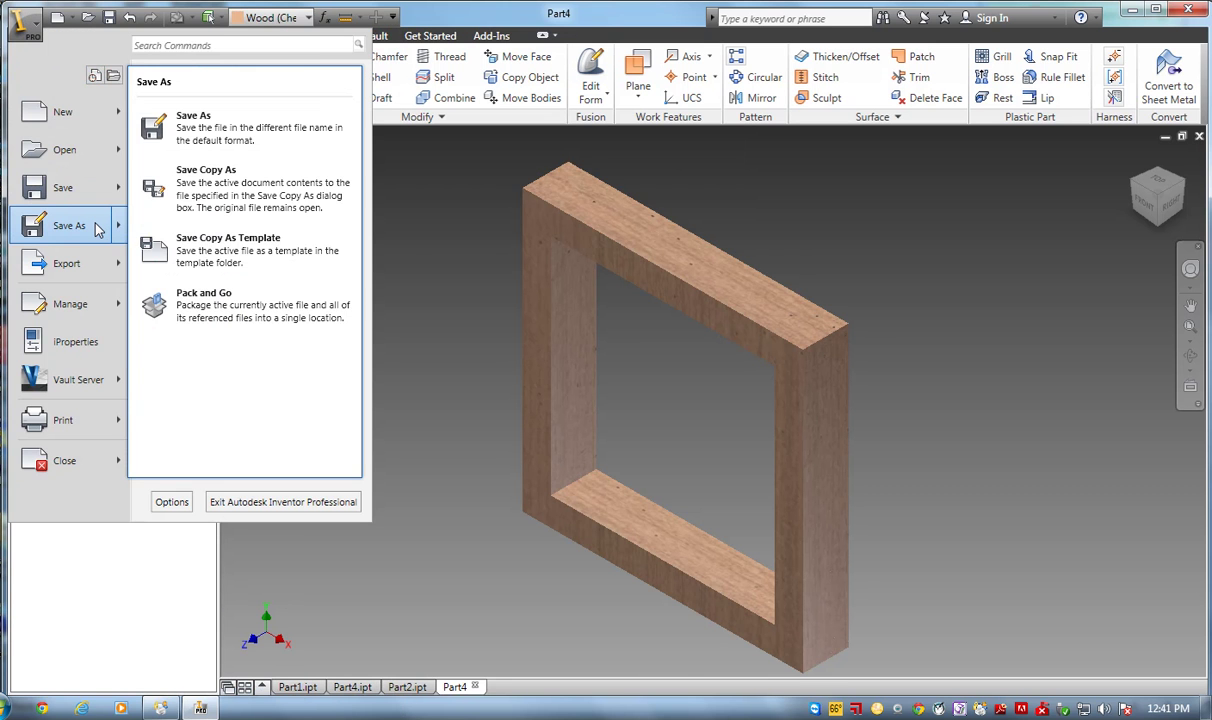
# Save the 5-inch frame as Part3.ipt, changed from Part4, in the Square Bowl folder
pyautogui.click(95, 228)
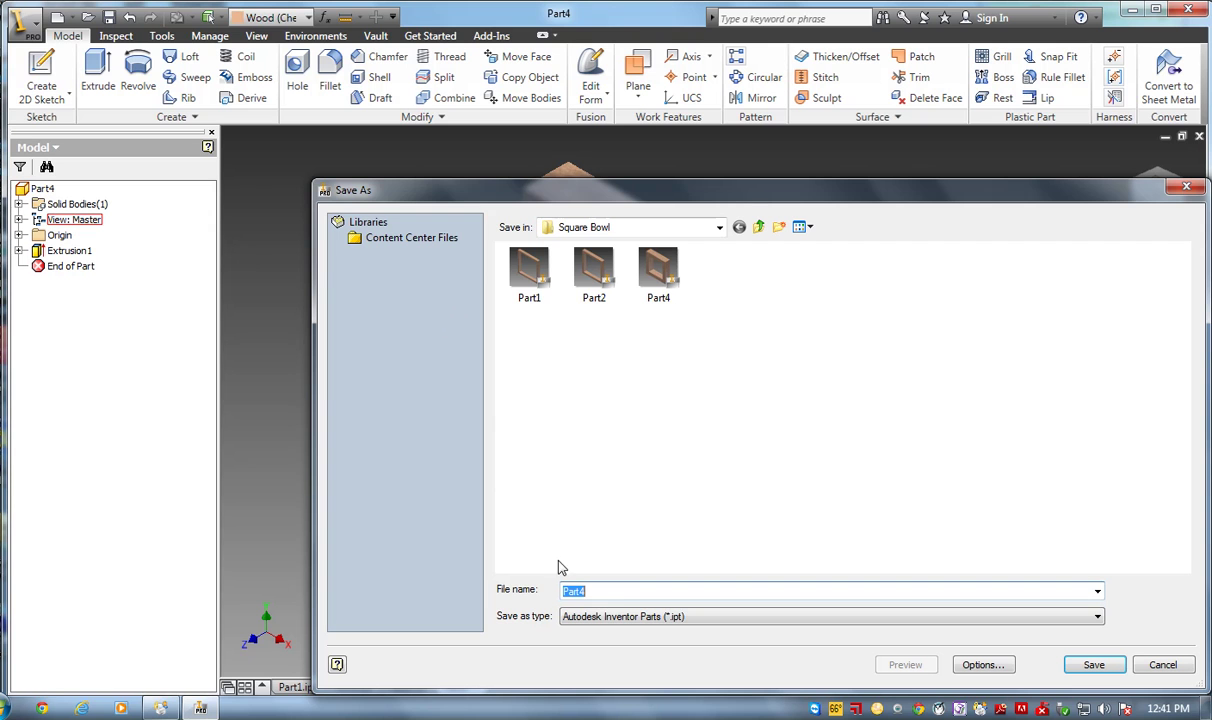
pyautogui.click(592, 591)
pyautogui.press('BackSpace')
pyautogui.click(1084, 663)
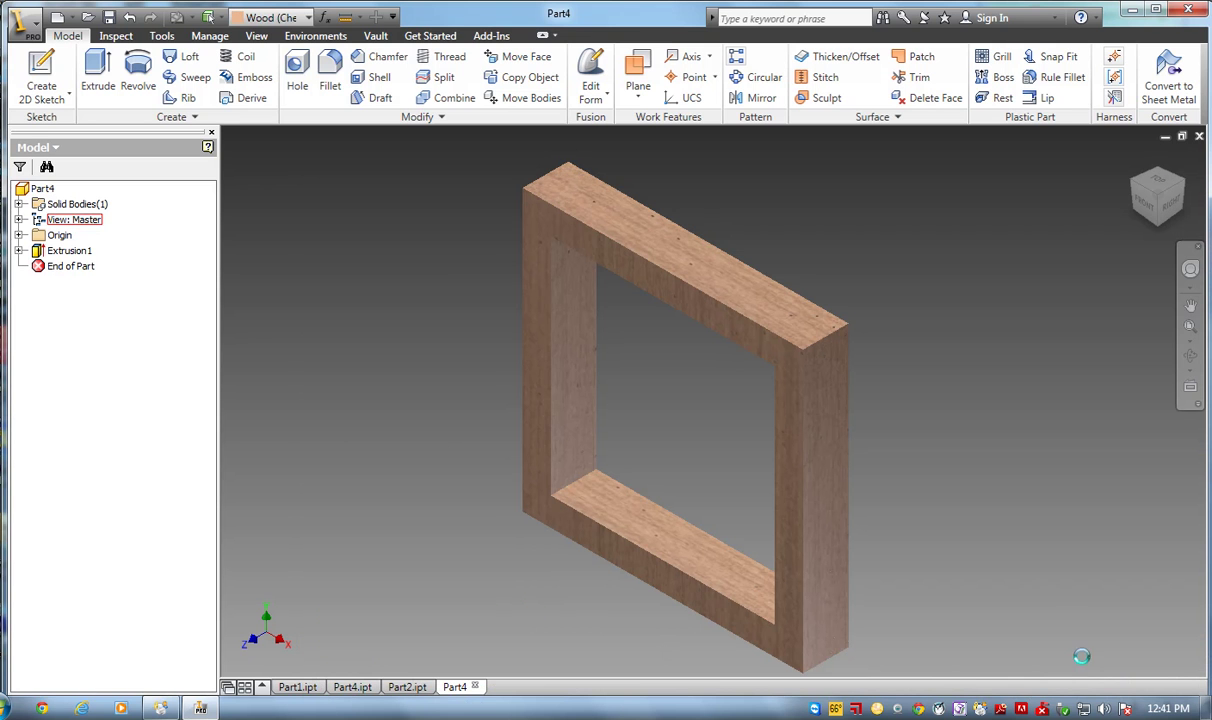
pyautogui.click(308, 690)
# Review the saved Part2 and Part3 frames, then return to the deeper Part4 frame
pyautogui.moveTo(301, 692)
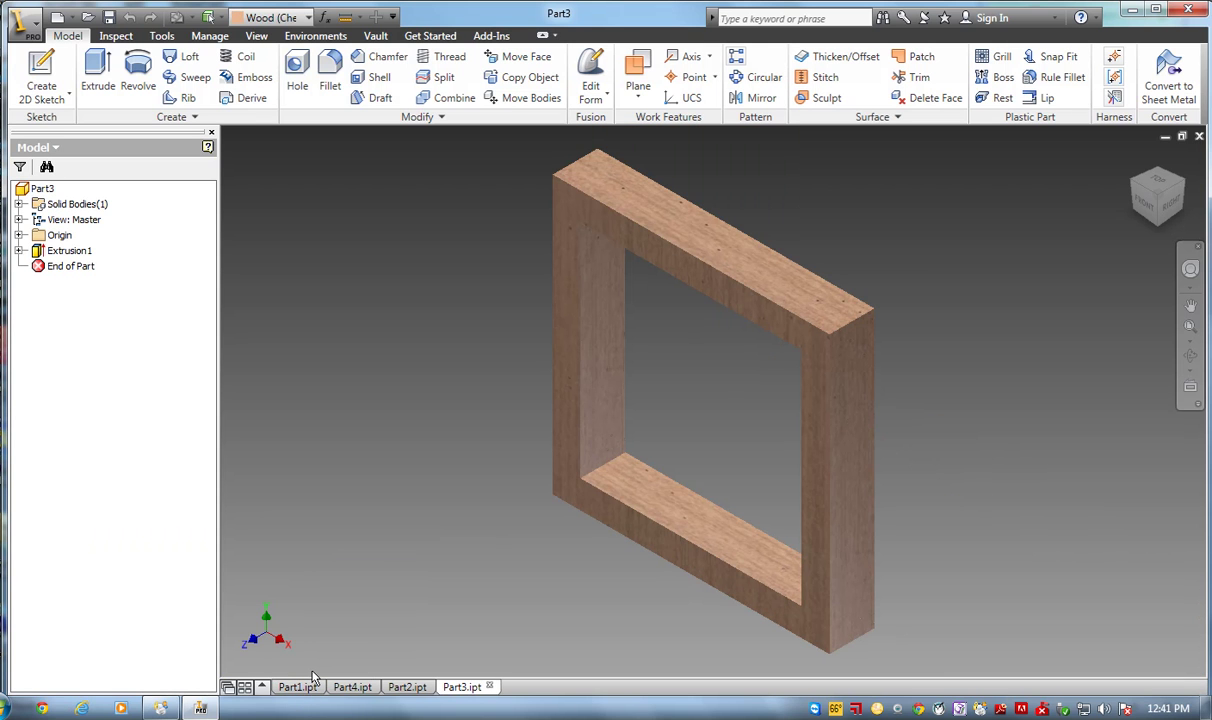
pyautogui.click(406, 689)
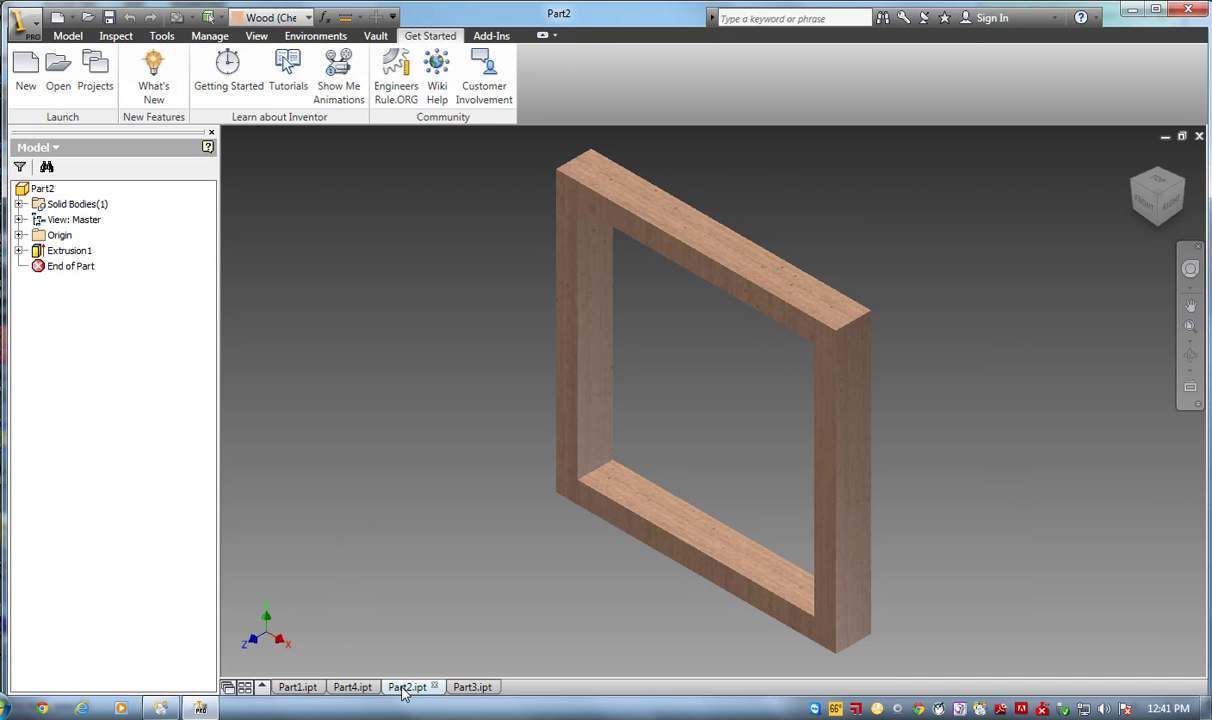
pyautogui.moveTo(407, 695)
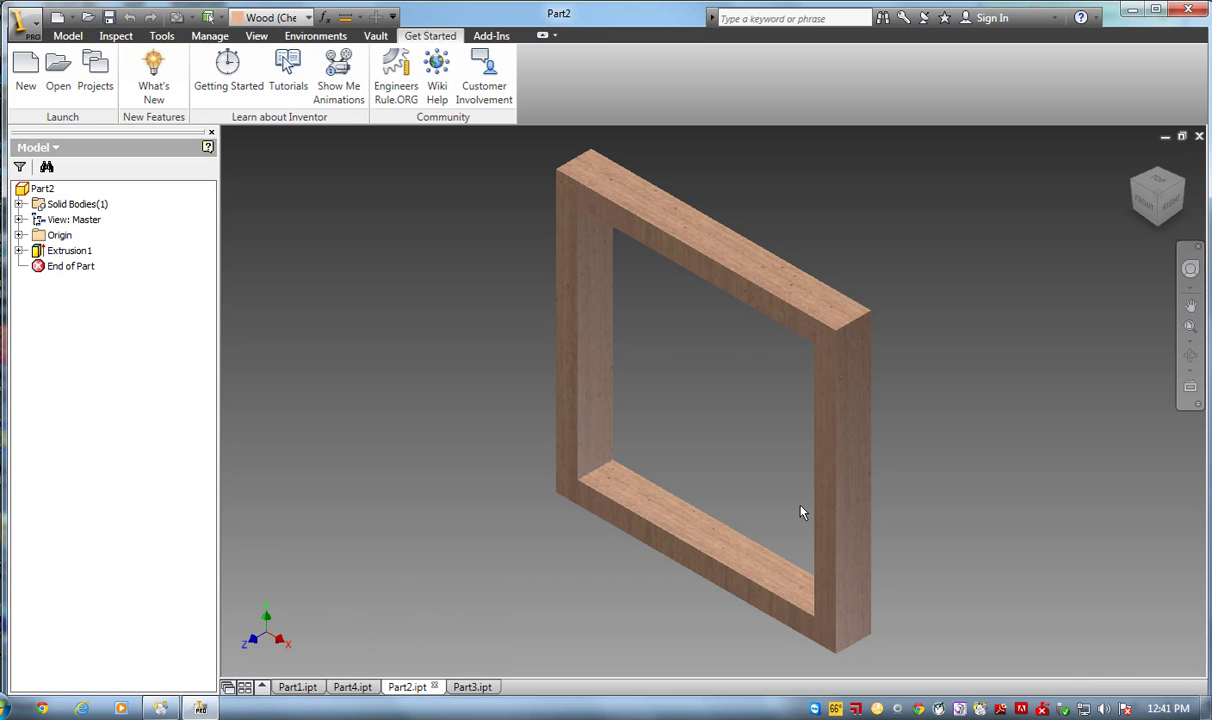
pyautogui.click(468, 686)
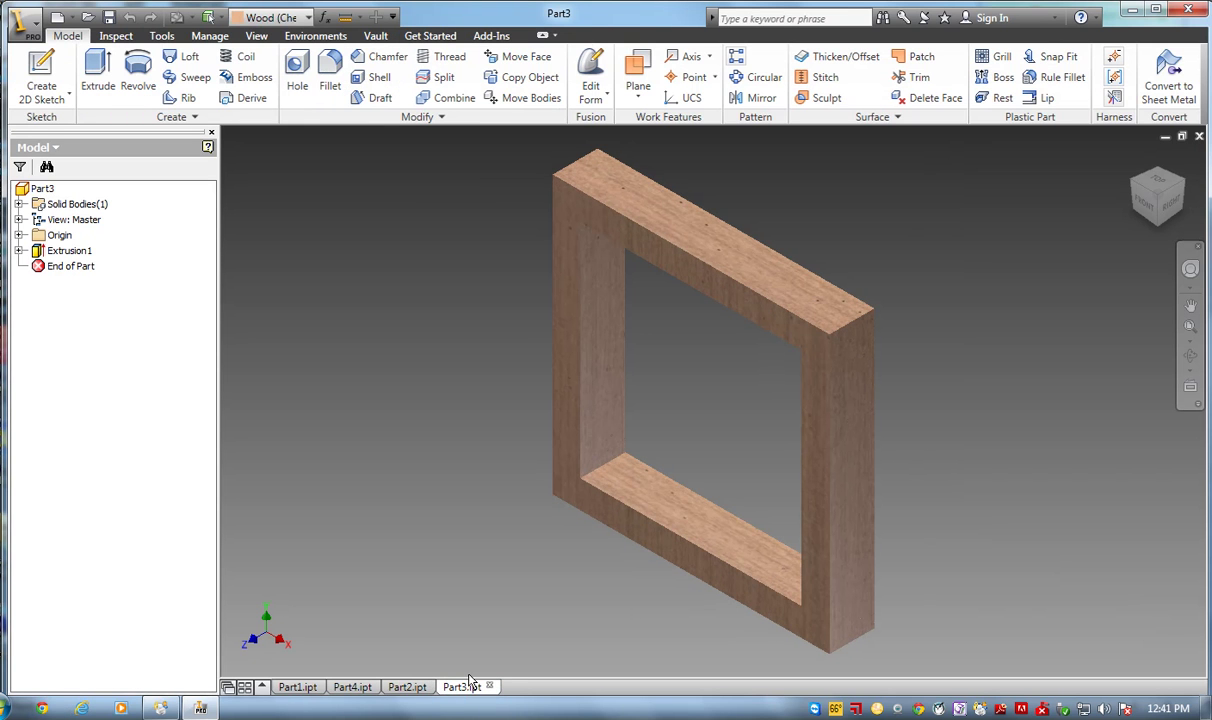
pyautogui.click(352, 686)
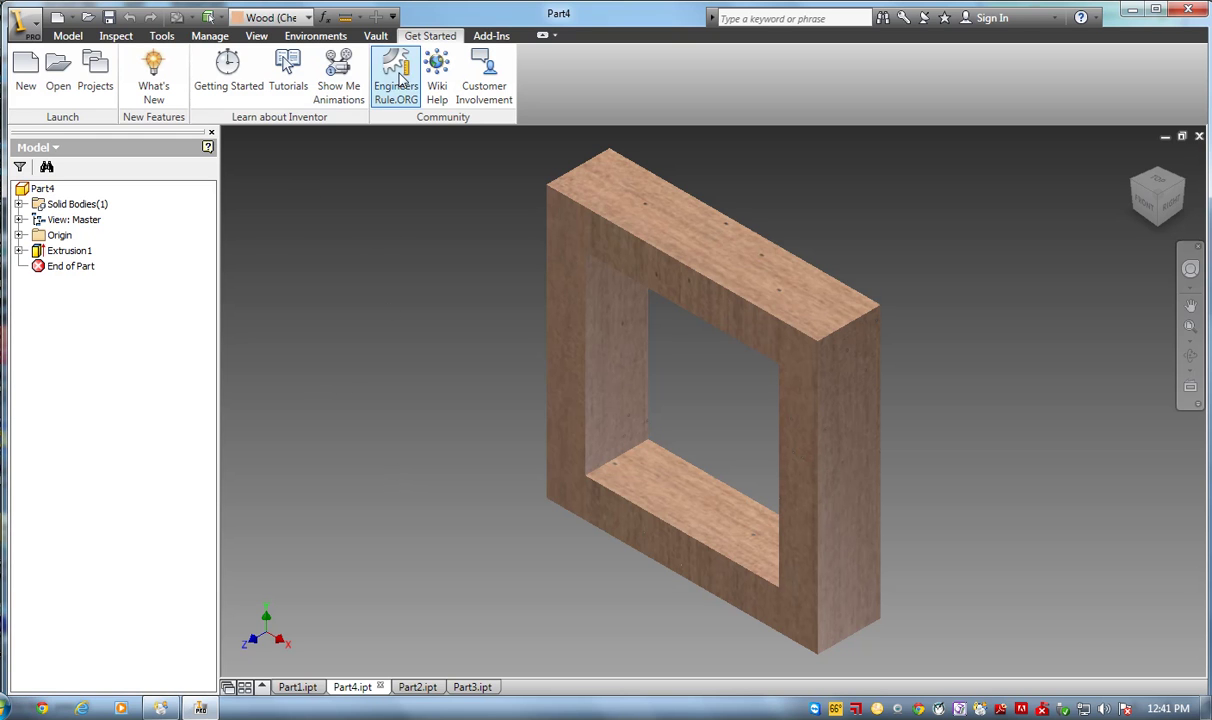
# Create a new assembly from the Standard.iam template
pyautogui.click(26, 72)
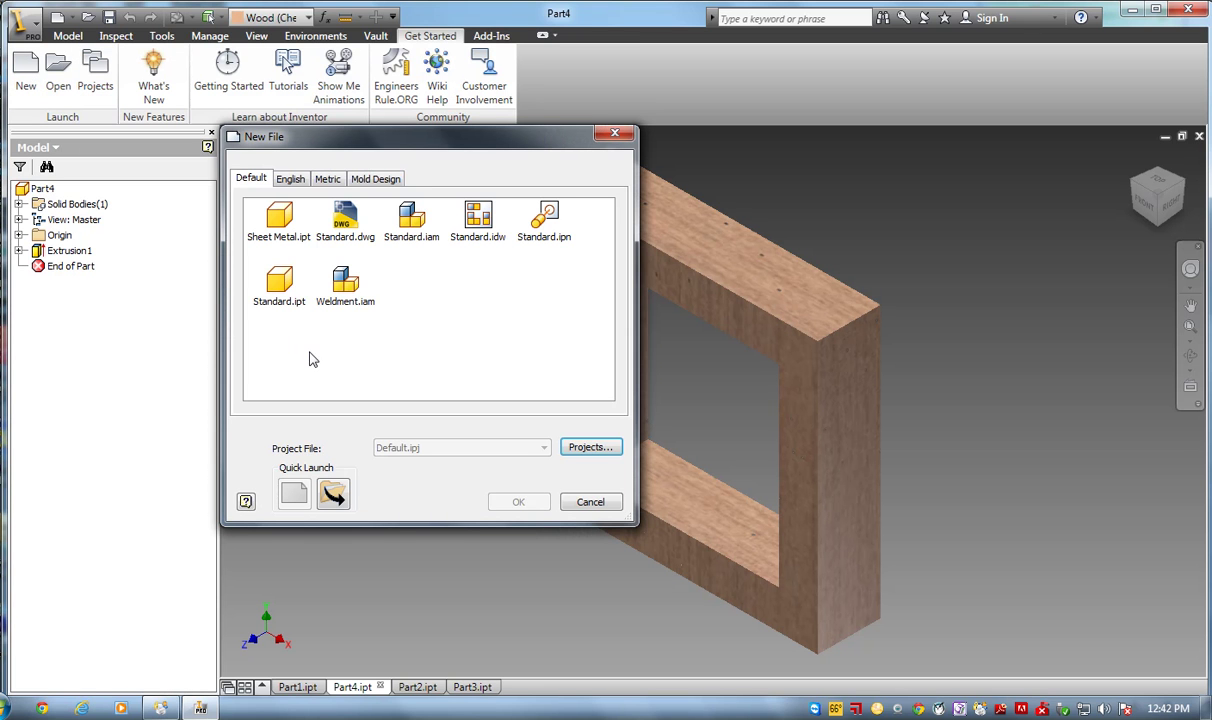
pyautogui.click(400, 232)
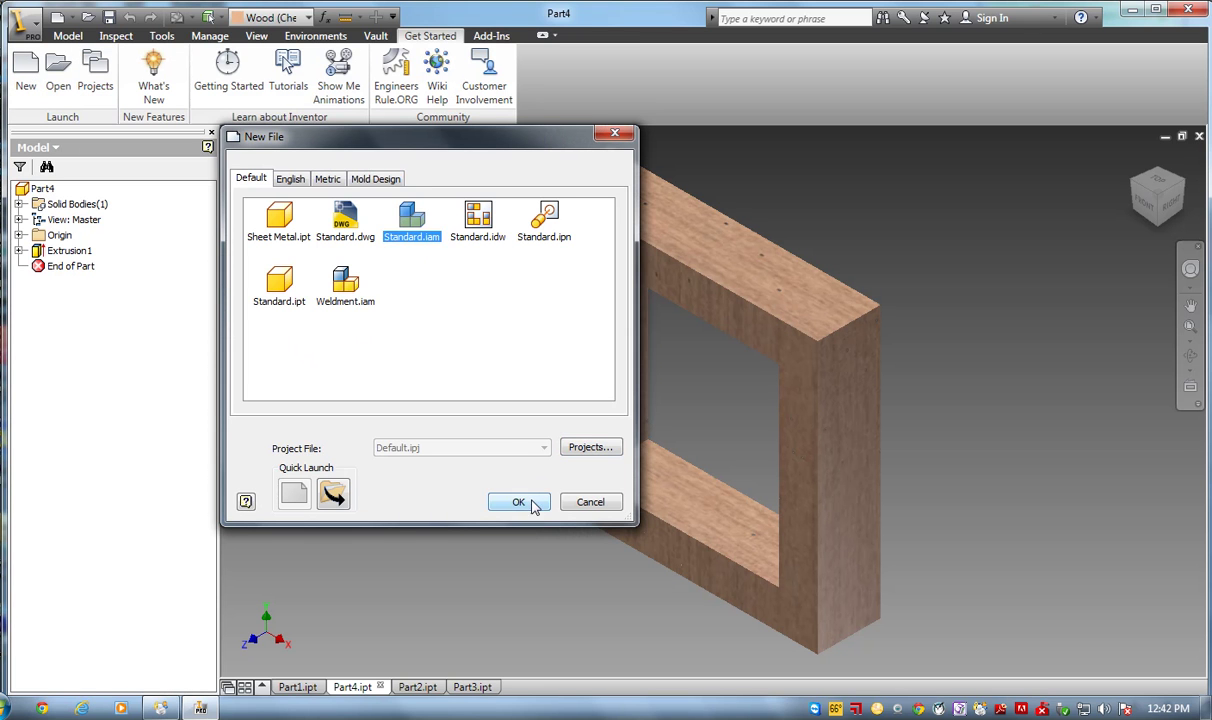
pyautogui.click(520, 501)
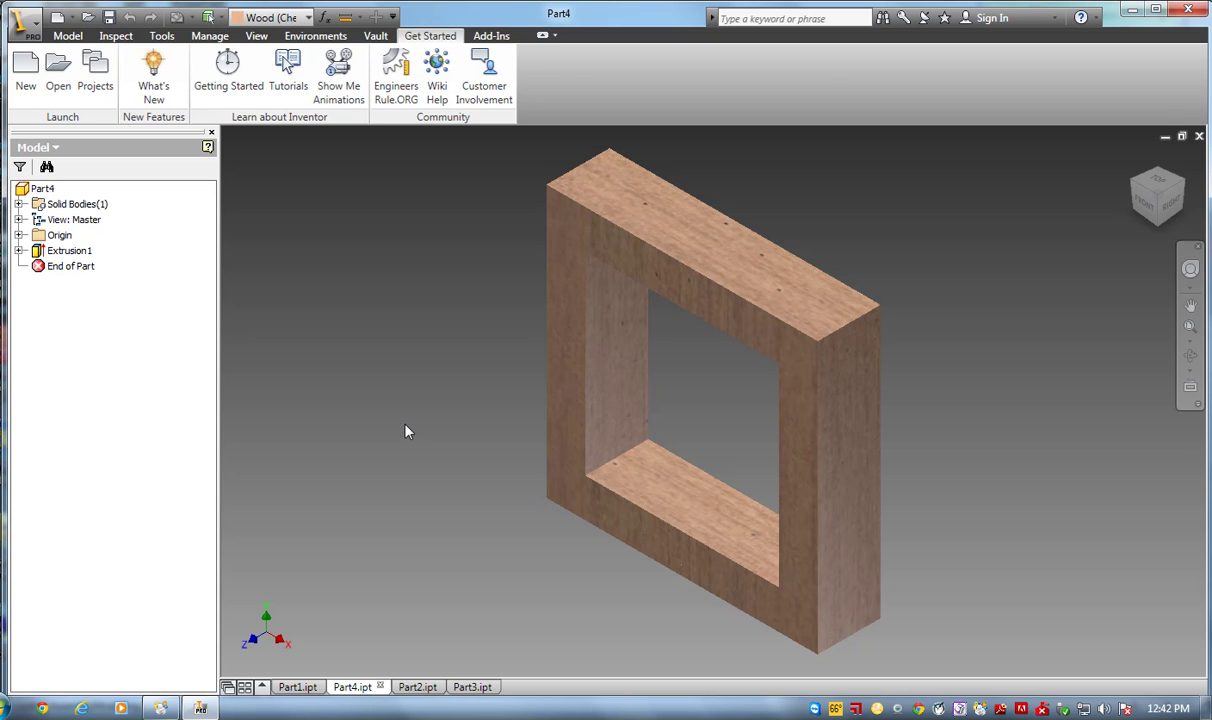